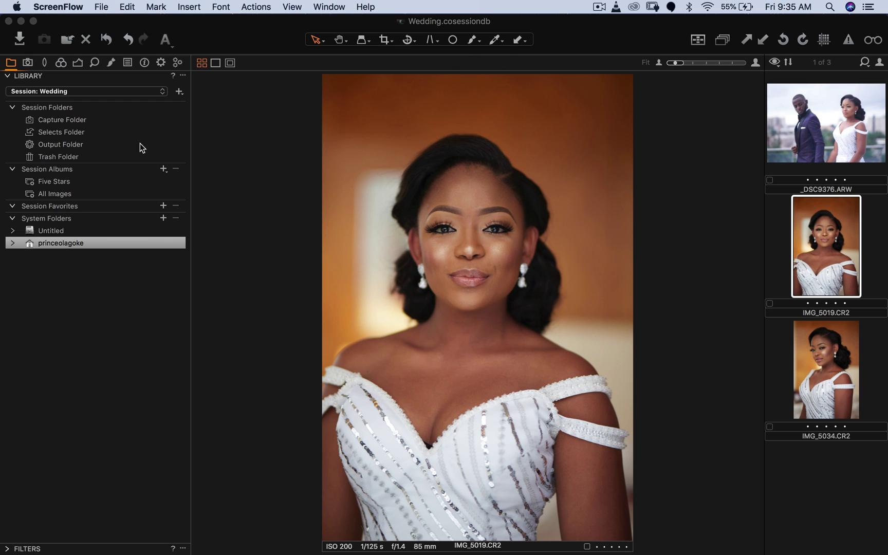
Step: Show the Exposure tool tab with Histogram, Exposure and Levels for IMG_5019
left_click(77, 66)
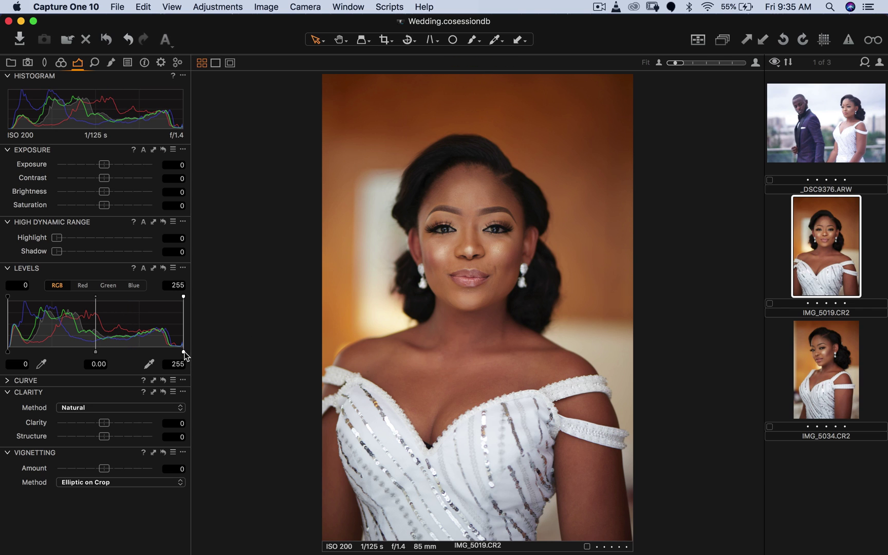
Step: Set the RGB Levels white input to 232 and black input to 9
left_click_drag(184, 351, 169, 351)
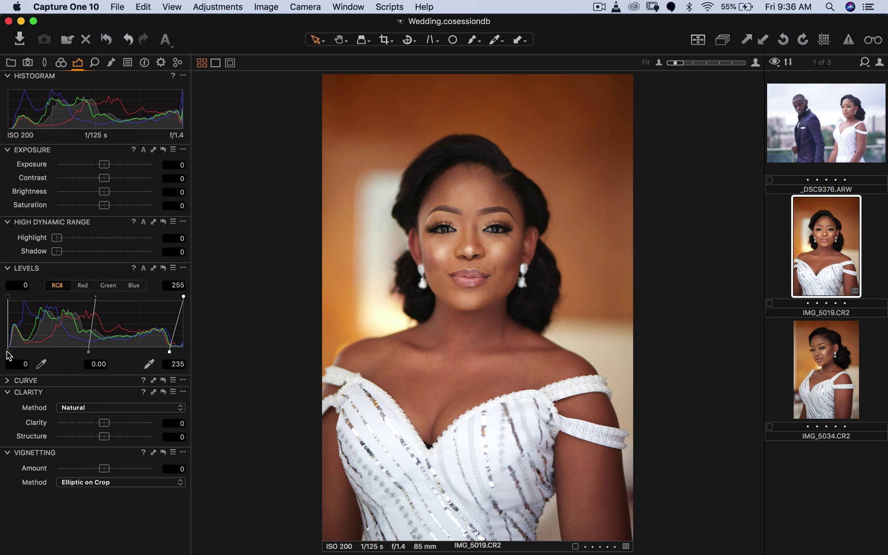
left_click_drag(8, 354, 12, 354)
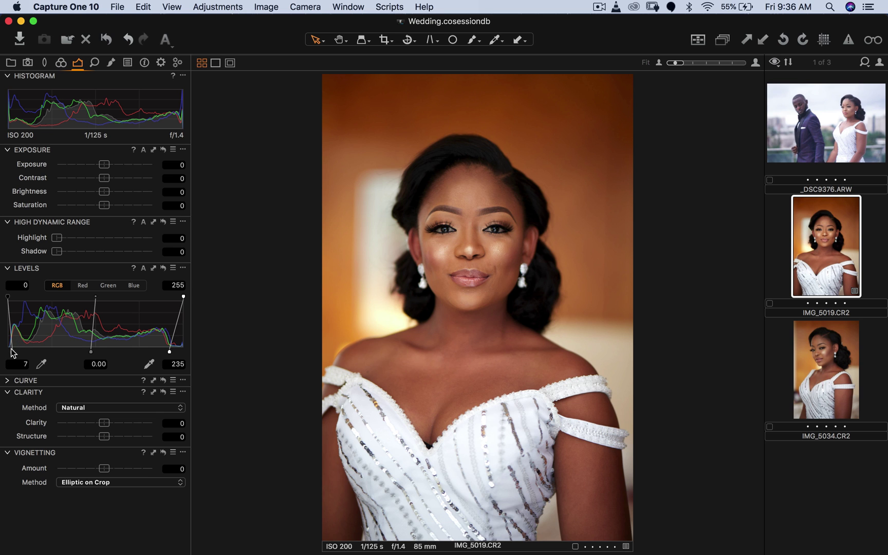
left_click_drag(11, 353, 11, 350)
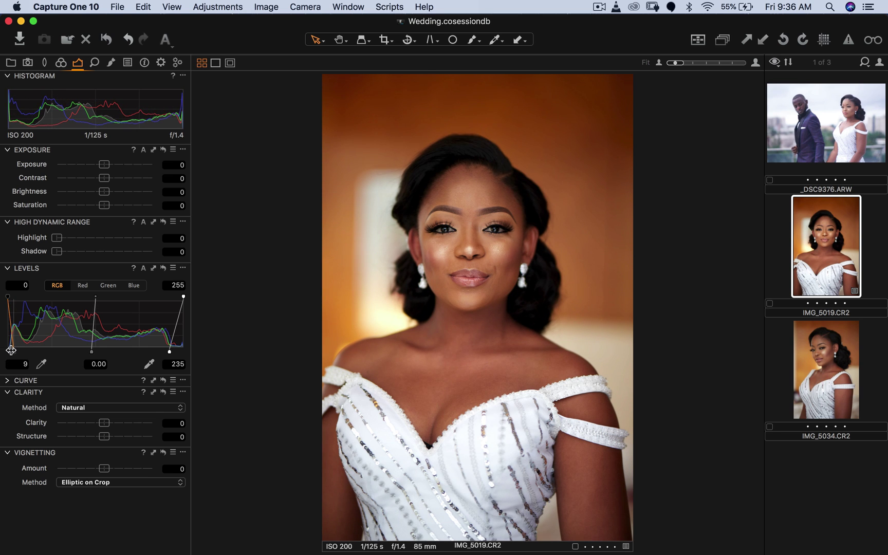
left_click_drag(171, 351, 170, 352)
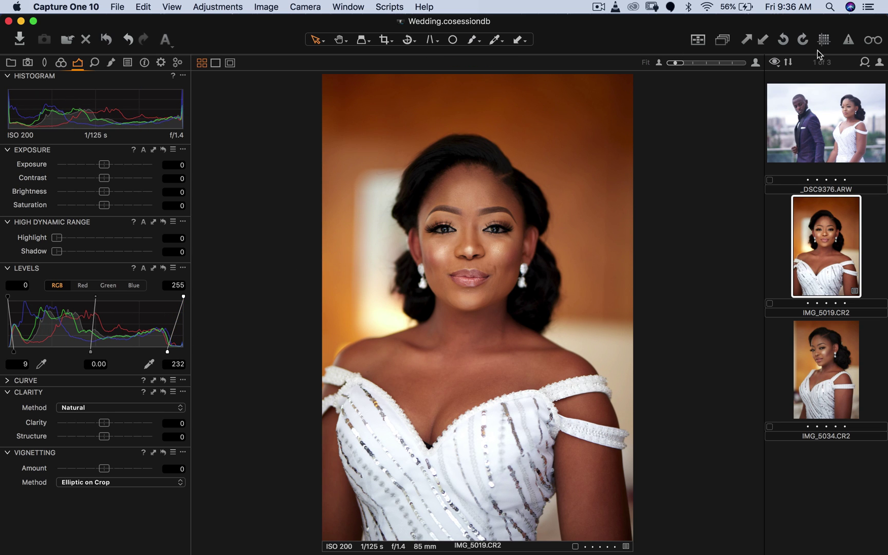
Step: Raise the HDR Highlight slider to 79, checking clipping with the Exposure Warning
left_click(848, 41)
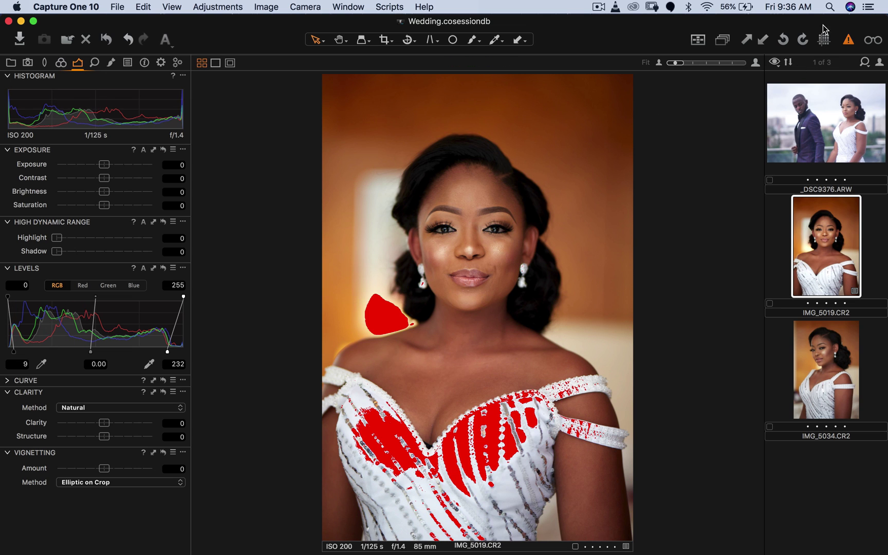
left_click(848, 41)
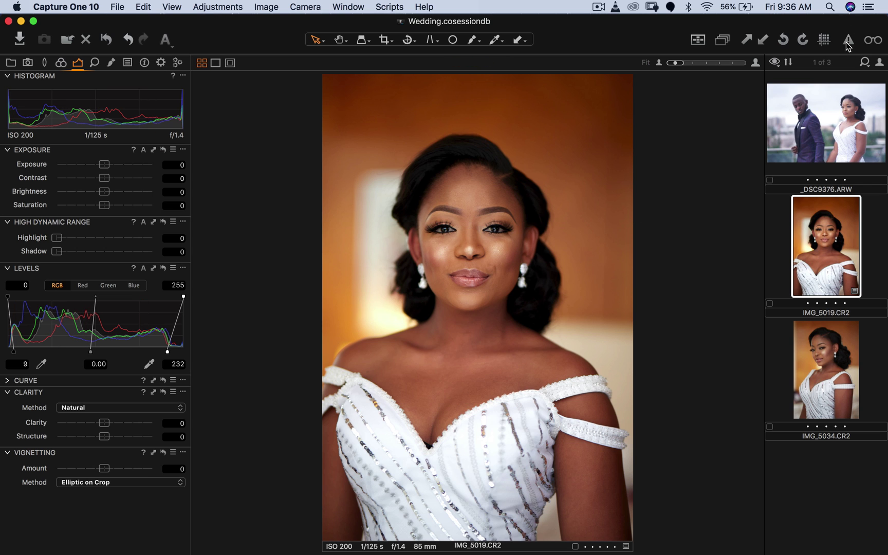
left_click(847, 44)
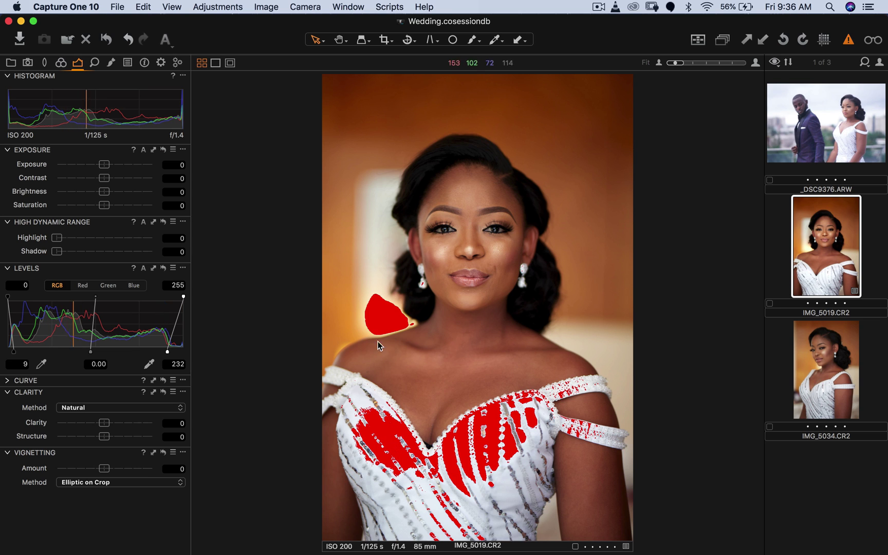
left_click_drag(57, 237, 131, 232)
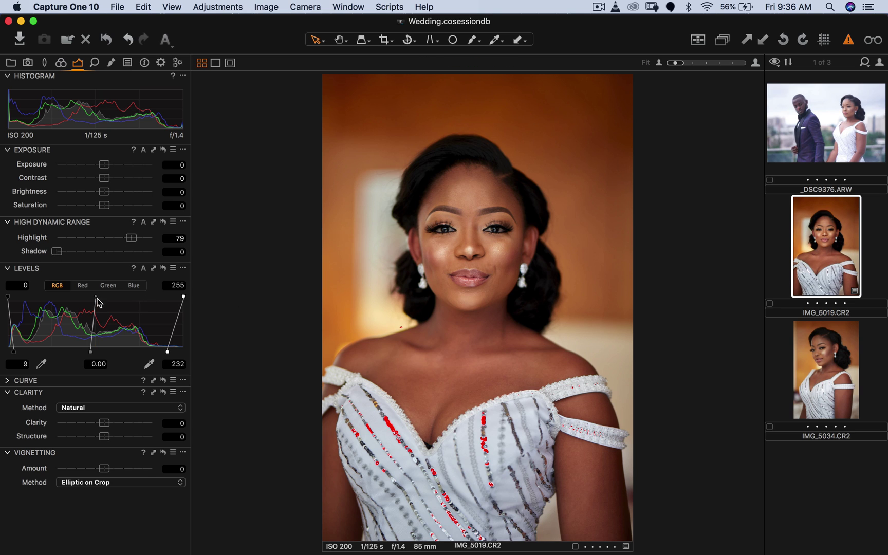
left_click(848, 40)
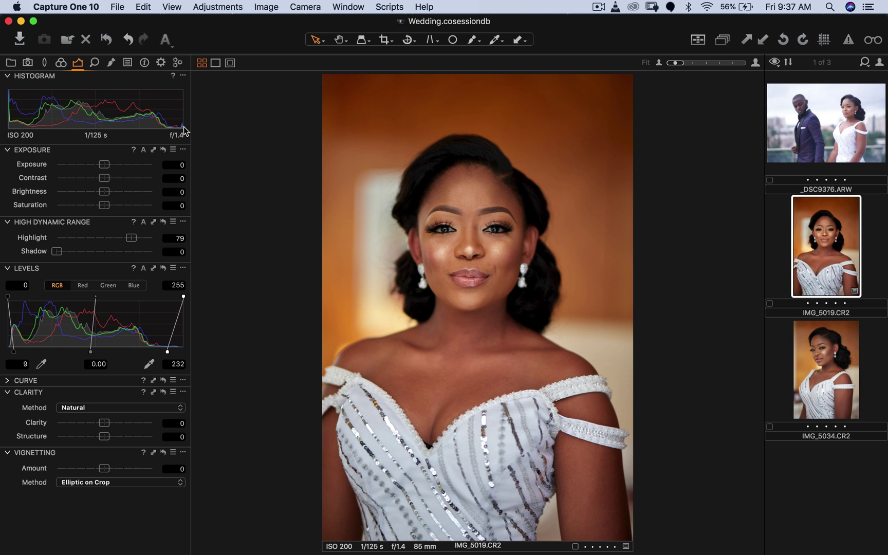
Step: Add a new local adjustment layer named Skin
left_click(112, 63)
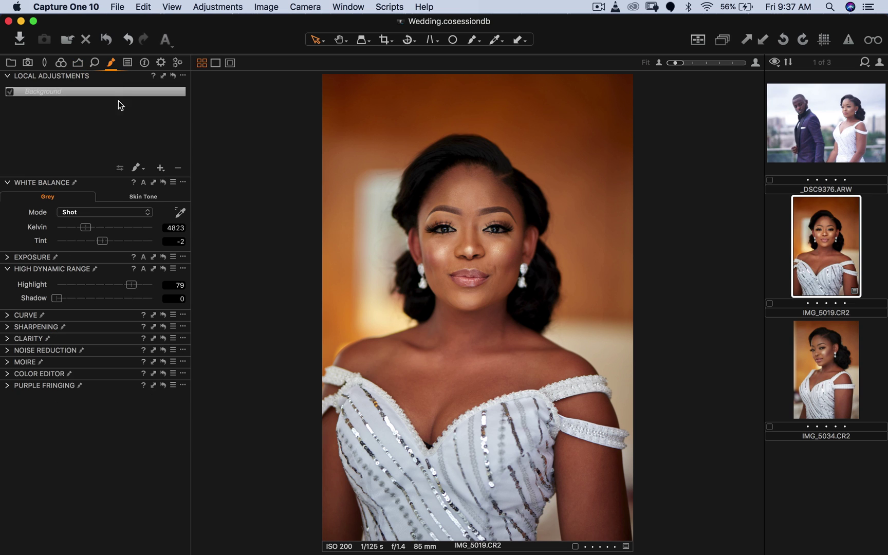
left_click(160, 168)
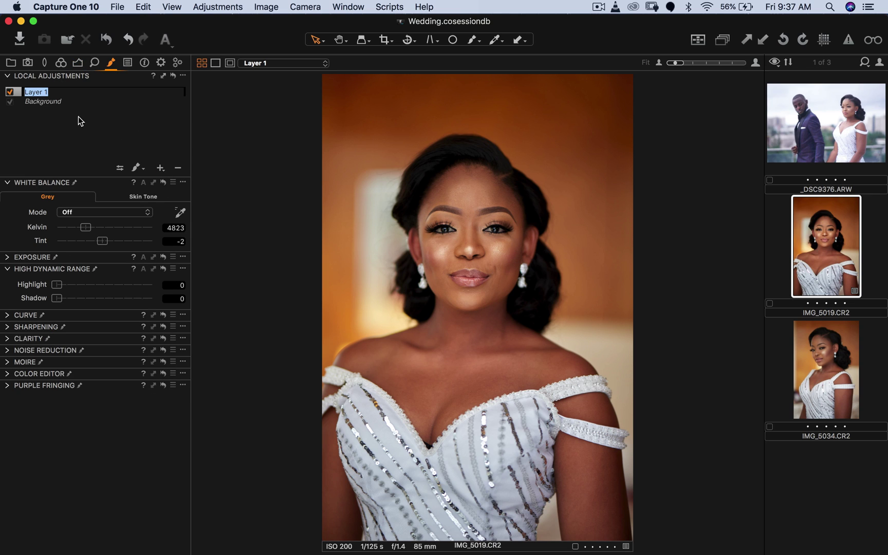
type("Skin")
key("Return")
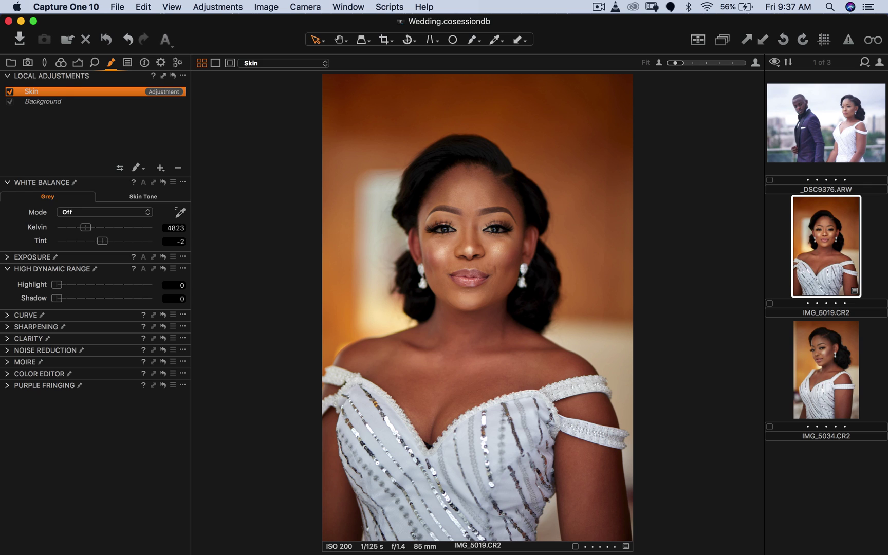
Step: Switch the Color Editor to Skin Tone and select the Draw Mask brush
left_click(7, 374)
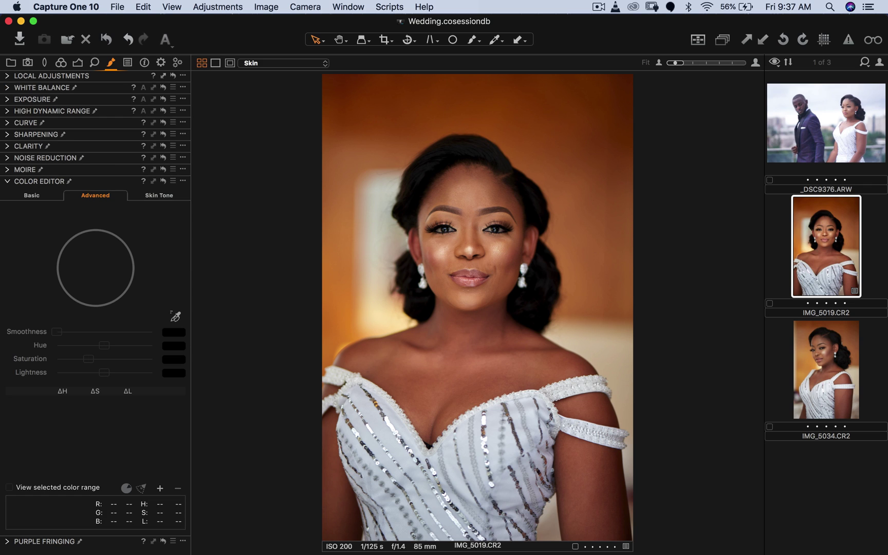
left_click(159, 195)
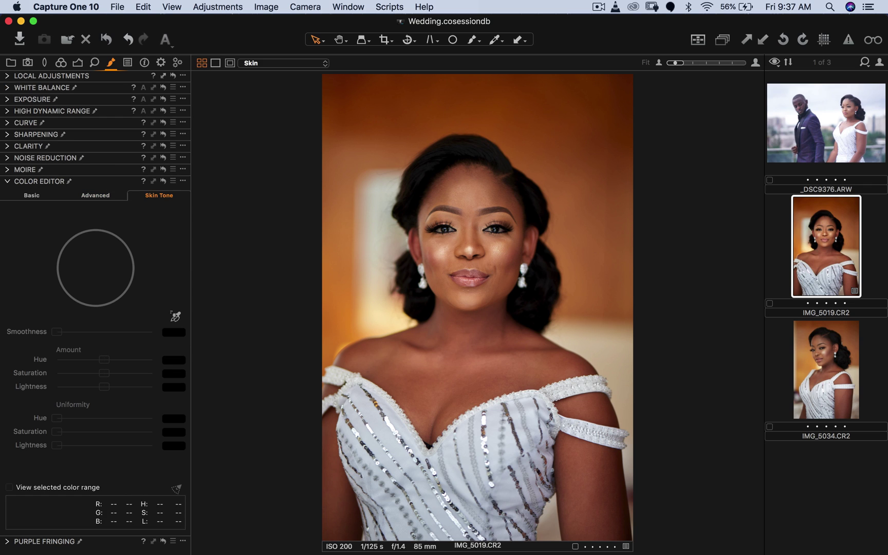
left_click(7, 76)
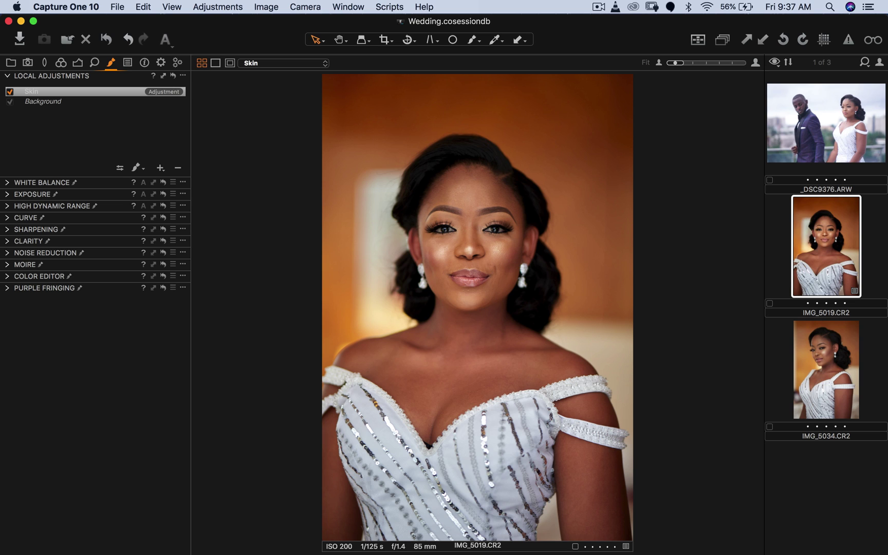
key("b")
left_click(137, 167)
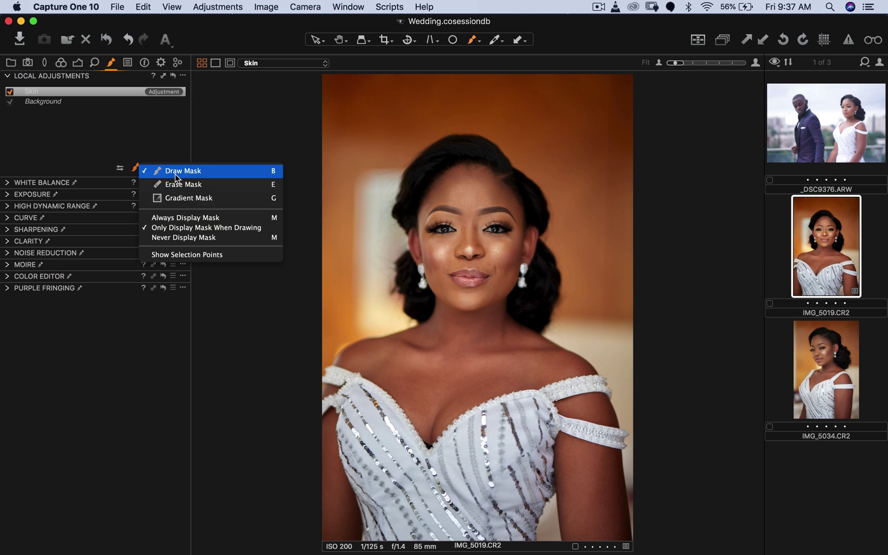
left_click(167, 175)
Step: Brush the Skin mask over the neckline, chest, shoulders and both arms
mouse_move(424, 359)
left_mouse_down()
mouse_move(397, 373)
mouse_move(430, 413)
mouse_move(383, 376)
mouse_move(414, 415)
mouse_move(402, 396)
mouse_move(440, 414)
mouse_move(429, 426)
mouse_move(477, 387)
mouse_move(533, 374)
mouse_move(456, 407)
mouse_move(546, 375)
mouse_move(460, 398)
mouse_move(433, 389)
mouse_move(480, 366)
mouse_move(494, 346)
mouse_move(441, 332)
mouse_move(485, 328)
mouse_move(441, 335)
mouse_move(457, 328)
mouse_move(448, 318)
mouse_move(498, 321)
mouse_move(523, 354)
mouse_move(508, 348)
mouse_move(505, 341)
mouse_move(568, 372)
mouse_move(519, 338)
mouse_move(585, 367)
mouse_move(439, 369)
mouse_move(434, 347)
mouse_move(365, 365)
mouse_move(424, 334)
mouse_move(381, 358)
mouse_move(350, 361)
mouse_move(400, 339)
mouse_move(346, 360)
left_mouse_up()
mouse_move(331, 417)
left_mouse_down()
mouse_move(325, 454)
mouse_move(352, 481)
mouse_move(333, 537)
mouse_move(314, 448)
left_mouse_up()
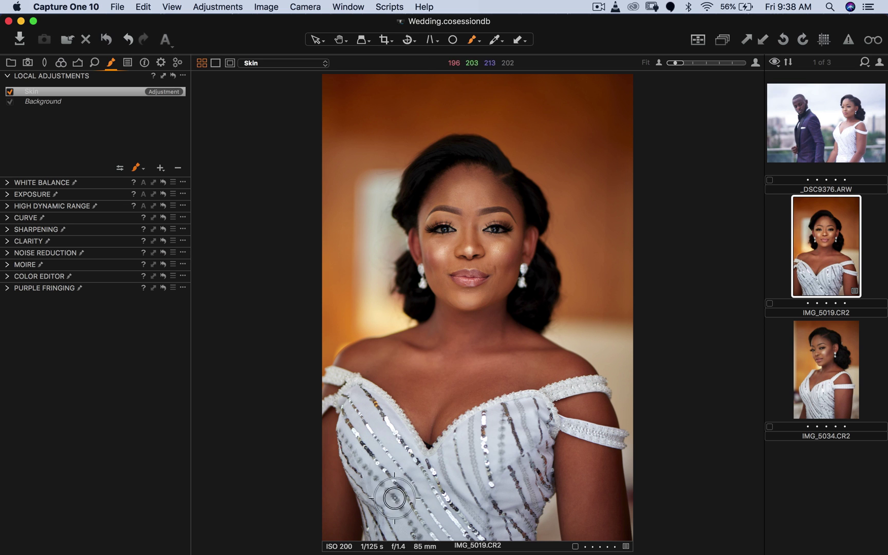
mouse_move(584, 542)
left_mouse_down()
mouse_move(558, 442)
mouse_move(570, 503)
mouse_move(587, 536)
mouse_move(604, 533)
mouse_move(606, 522)
mouse_move(613, 531)
mouse_move(609, 458)
mouse_move(608, 488)
mouse_move(586, 447)
mouse_move(625, 473)
left_mouse_up()
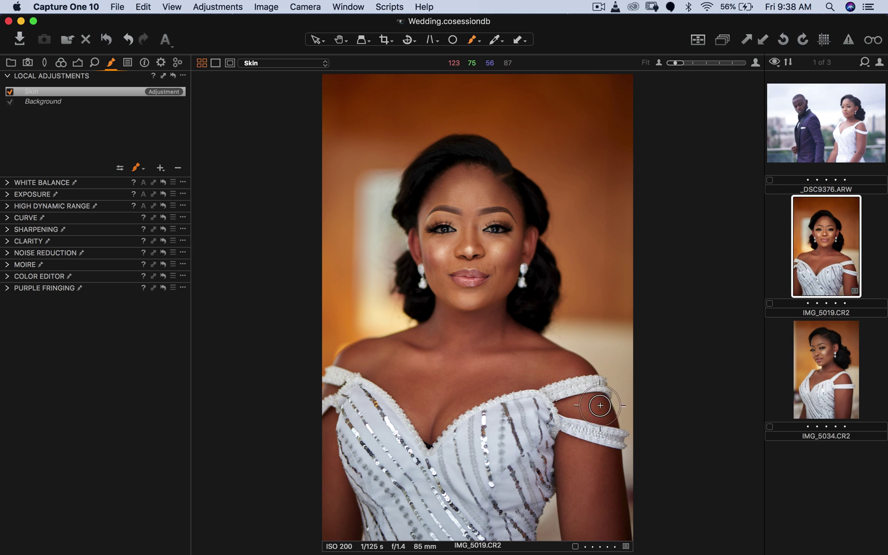
mouse_move(600, 405)
left_mouse_down()
mouse_move(570, 406)
mouse_move(604, 403)
mouse_move(605, 415)
mouse_move(562, 405)
mouse_move(587, 398)
mouse_move(615, 404)
left_mouse_up()
mouse_move(413, 359)
left_mouse_down()
mouse_move(347, 357)
mouse_move(397, 396)
left_mouse_up()
left_click_drag(362, 368, 417, 393)
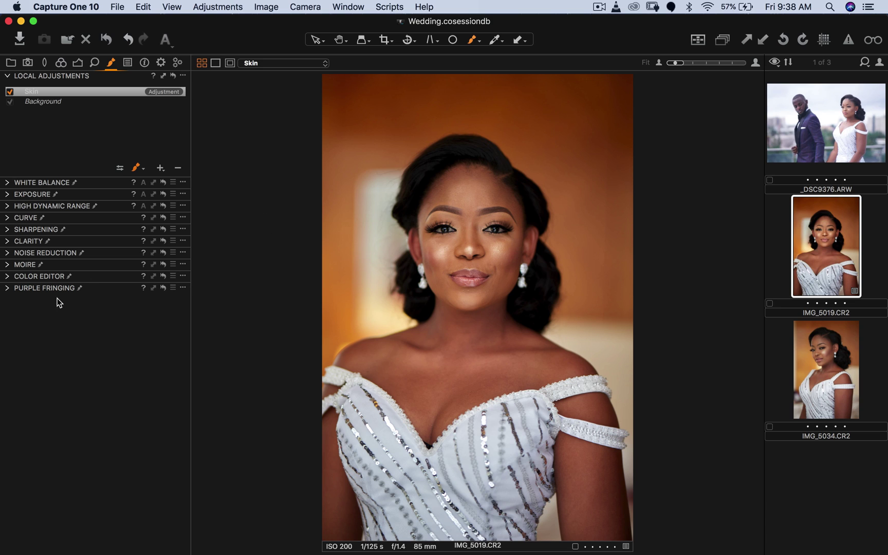
Step: Sample the forehead skin tone, then set Uniformity Hue 57.9, Saturation 60, Lightness 10
left_click(8, 277)
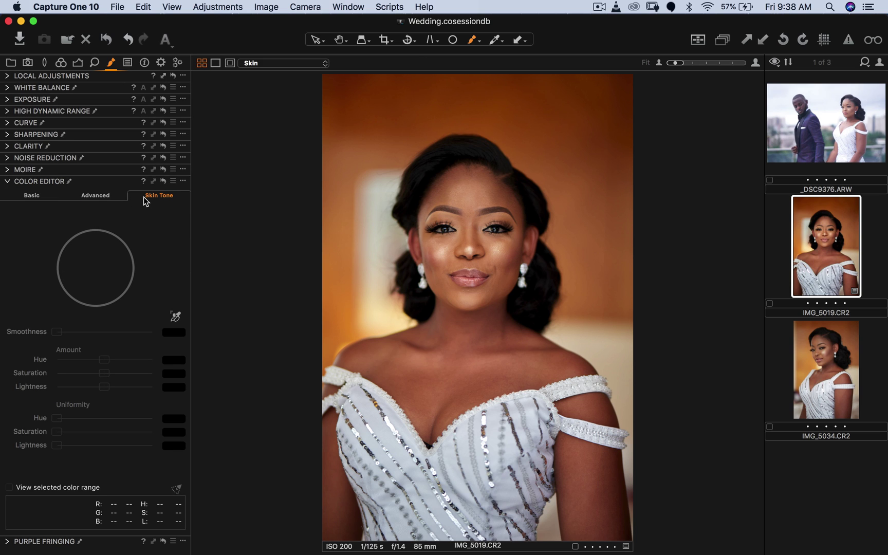
left_click(174, 317)
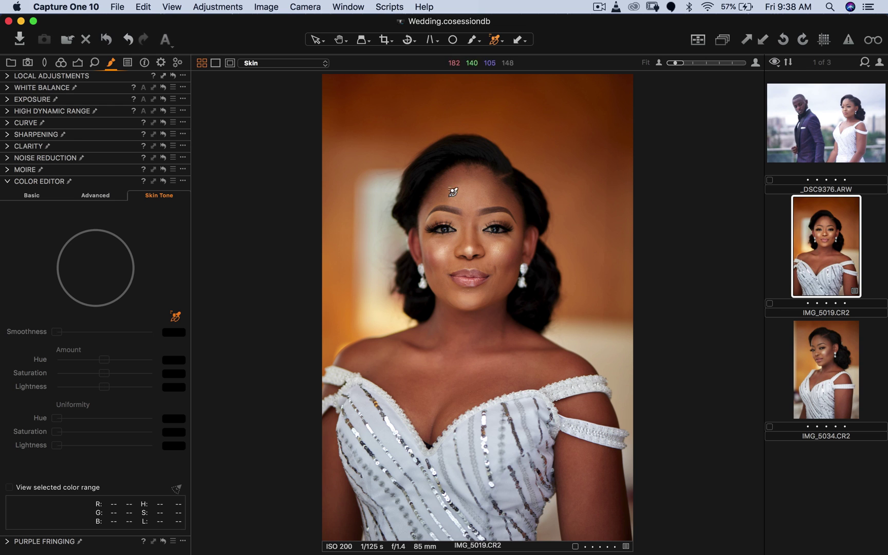
left_click(480, 201)
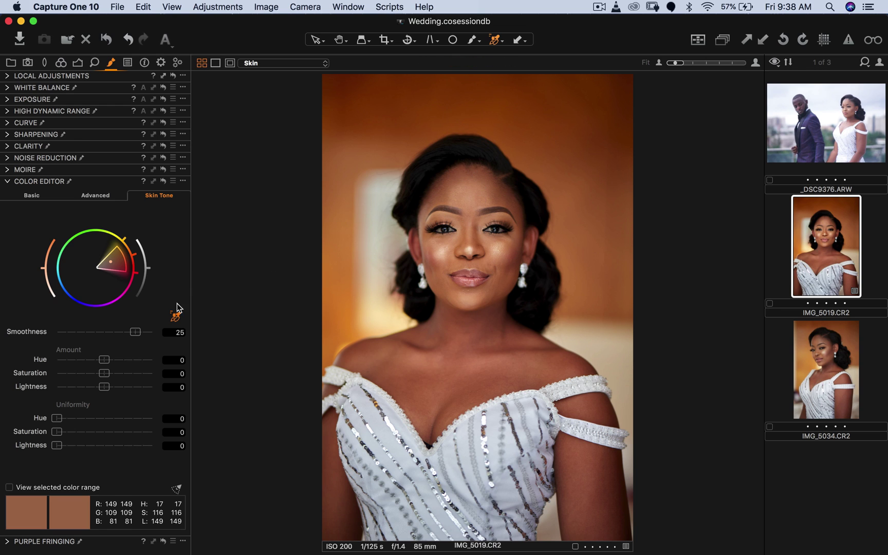
left_click_drag(57, 424, 114, 433)
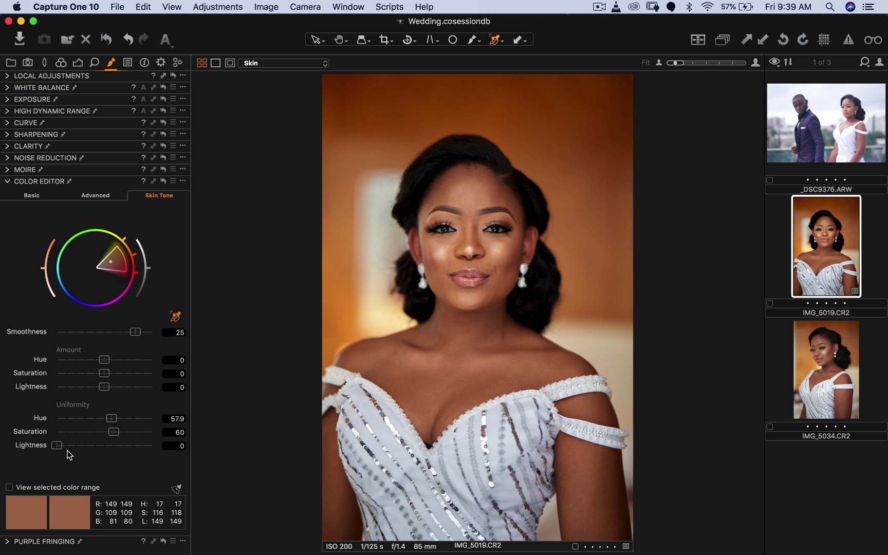
mouse_move(57, 445)
left_mouse_down()
mouse_move(88, 447)
mouse_move(65, 449)
left_mouse_up()
Step: Create a clean New Variant of IMG_5019 and compare it against the retouched variant
right_click(809, 241)
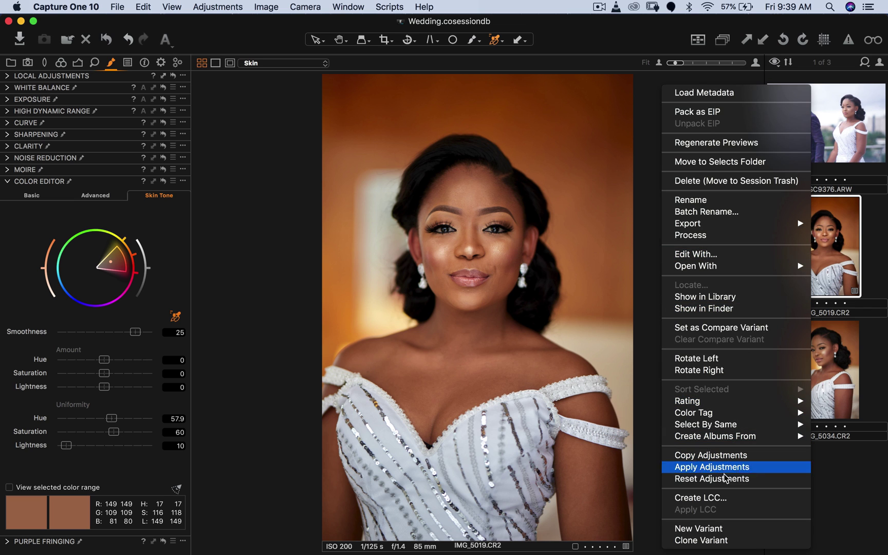
left_click(715, 529)
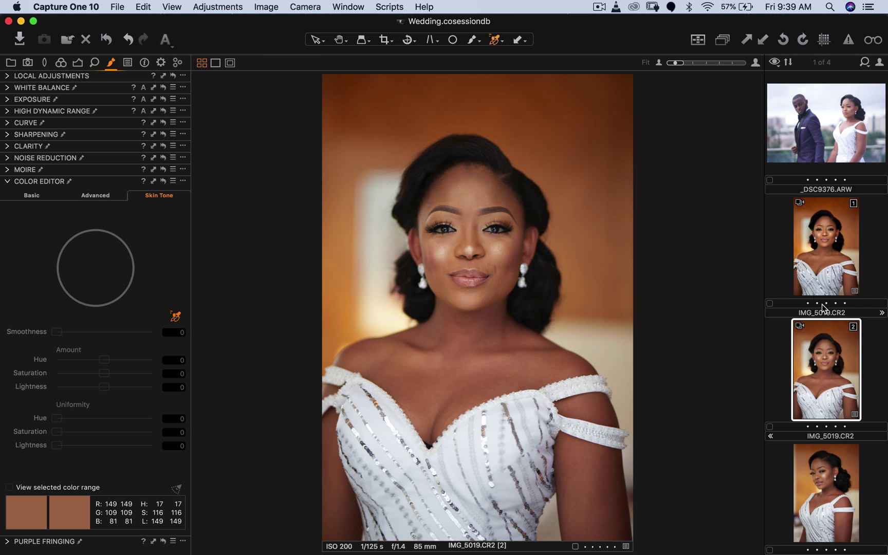
left_click(818, 265)
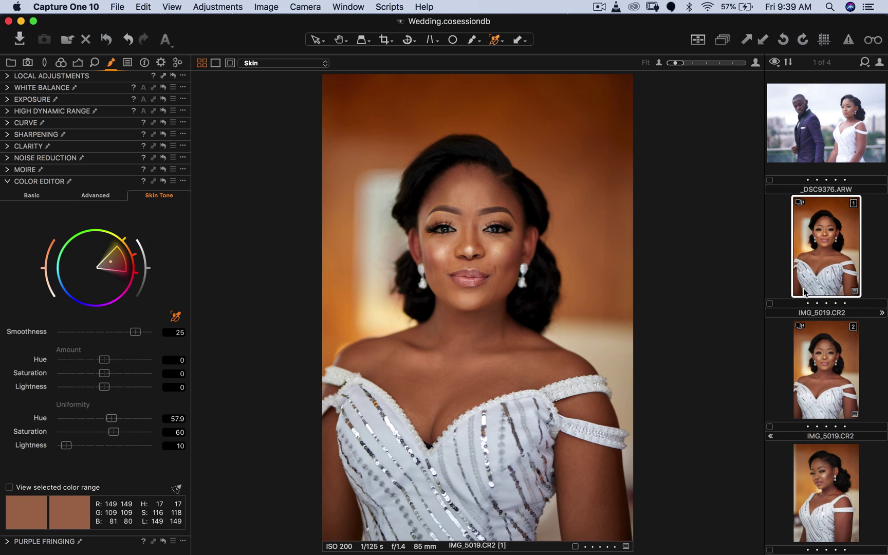
left_click(814, 344)
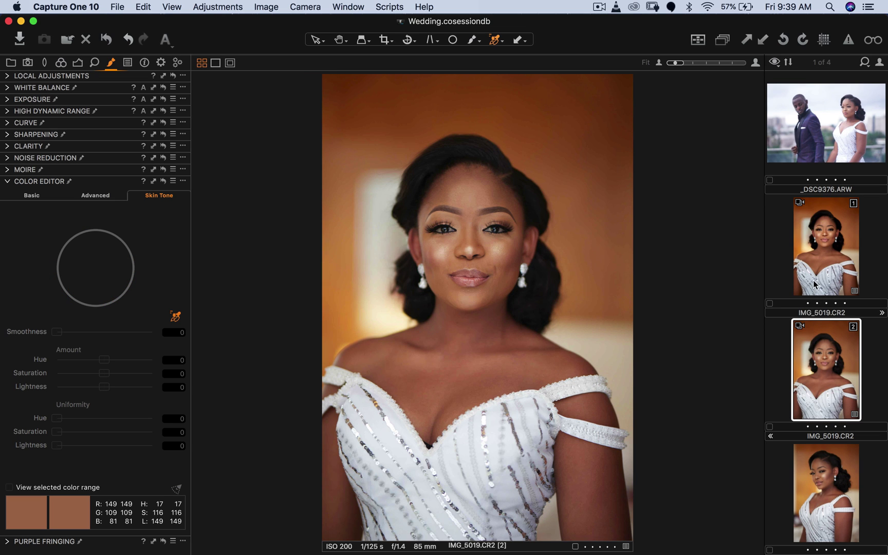
left_click(817, 286)
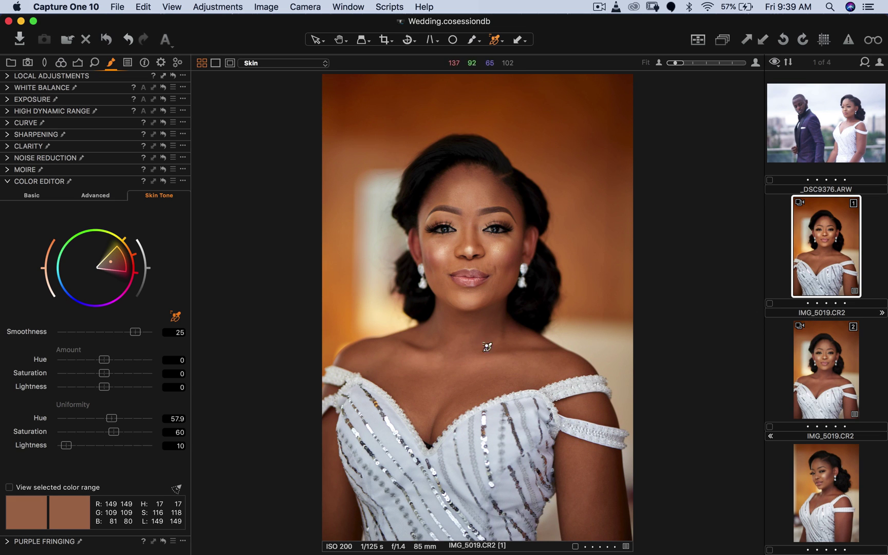
left_click(314, 43)
left_click(826, 360)
left_click(827, 271)
Step: Send the retouched variant to Photoshop CC 2018 as a 16-bit PSD
right_click(814, 249)
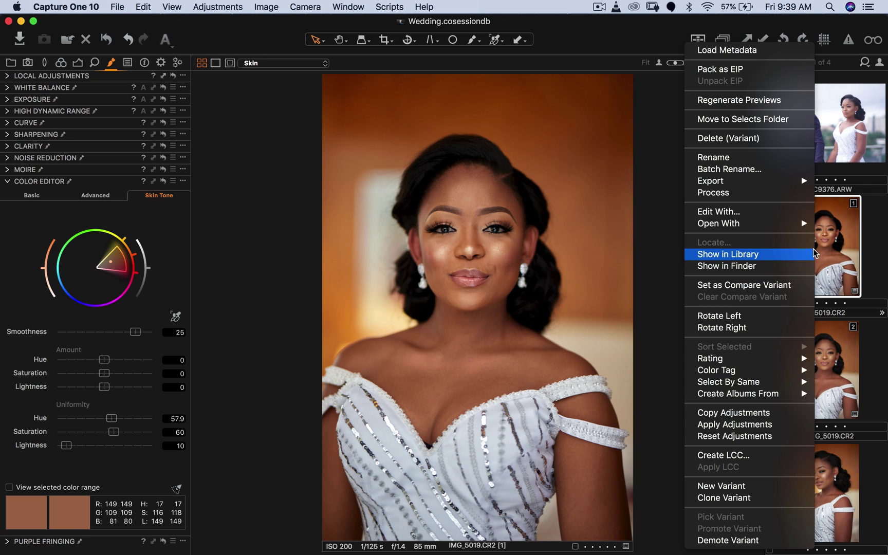
left_click(729, 213)
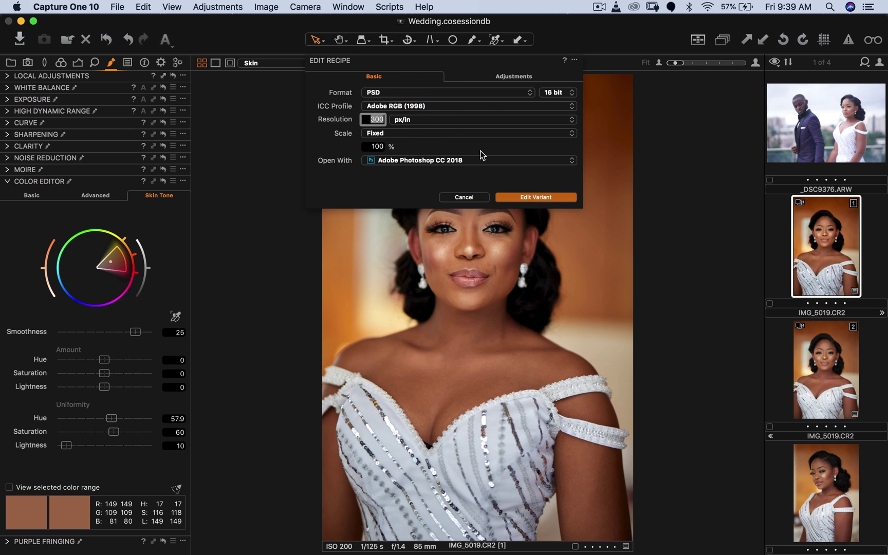
left_click(519, 196)
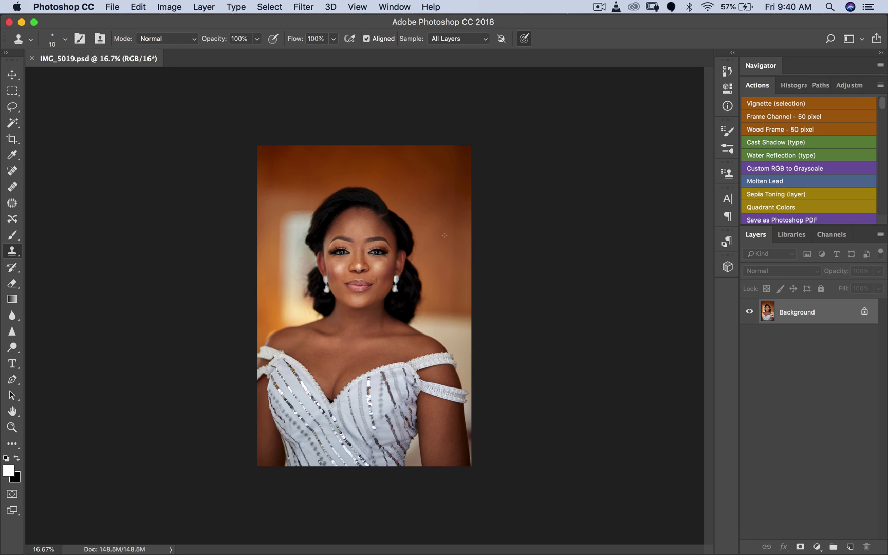
Step: Zoom in to inspect the face, then scroll the Actions panel to the Frequency Separation actions
key("z")
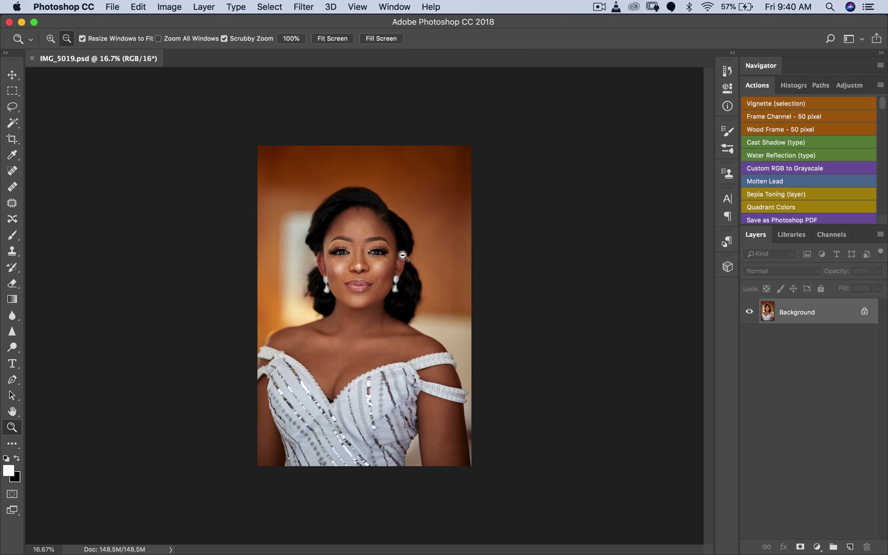
left_click(362, 280)
left_click(361, 280)
left_click(367, 273, "alt")
left_click(364, 301)
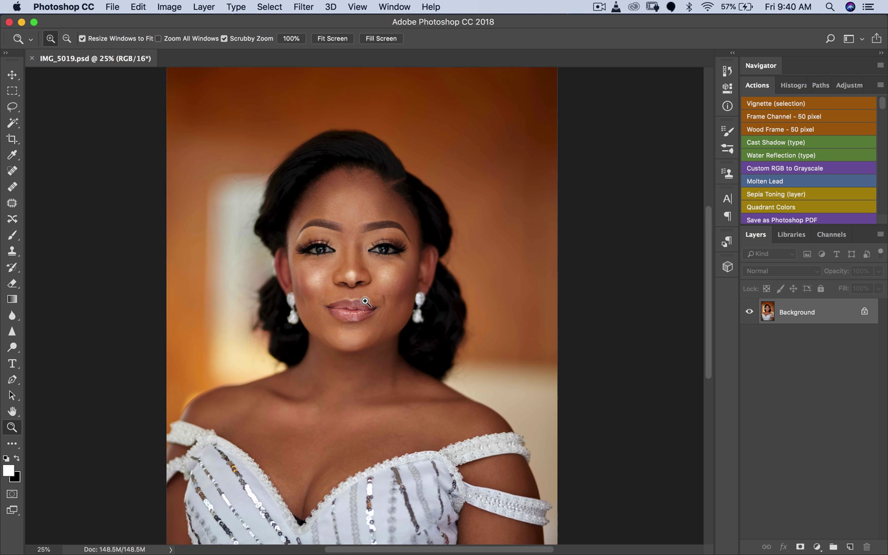
left_click(373, 302, "alt")
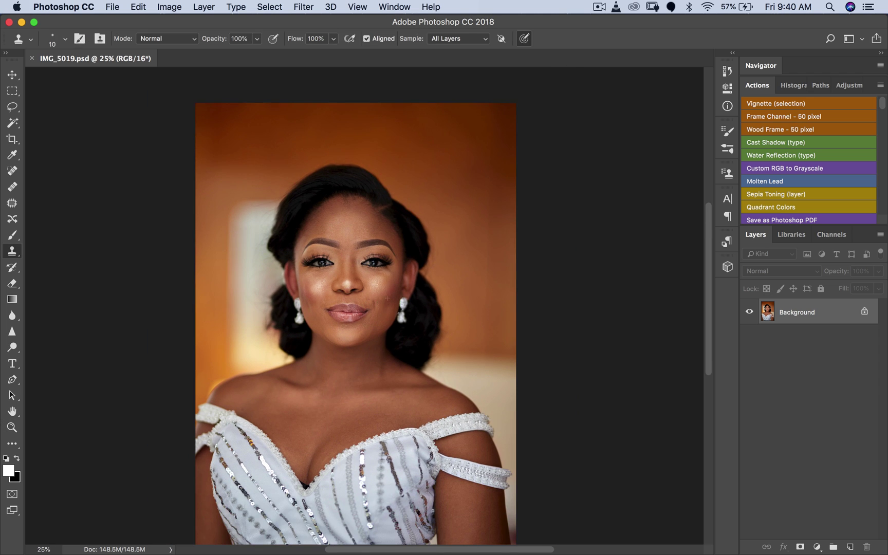
left_click(353, 306, "alt")
left_click(352, 306)
left_click(356, 309)
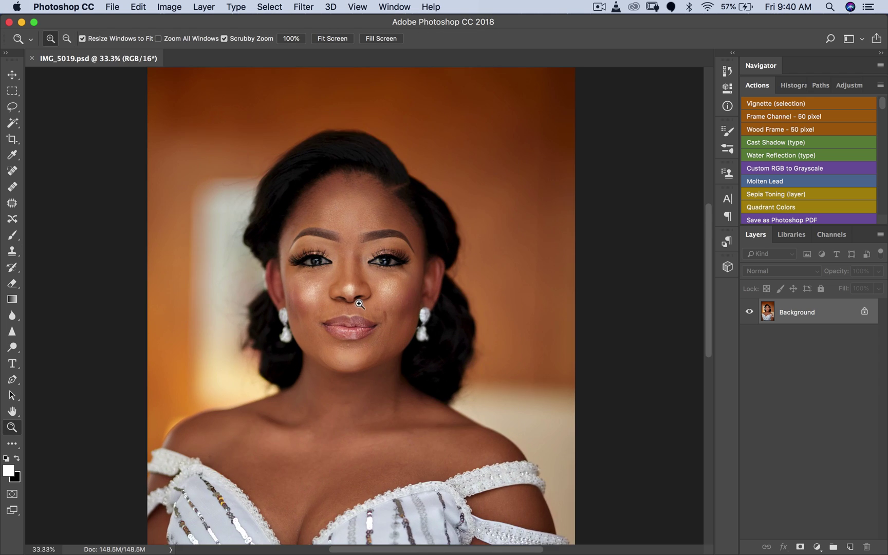
left_click(360, 303)
left_click(362, 303, "alt")
left_click(362, 304, "alt")
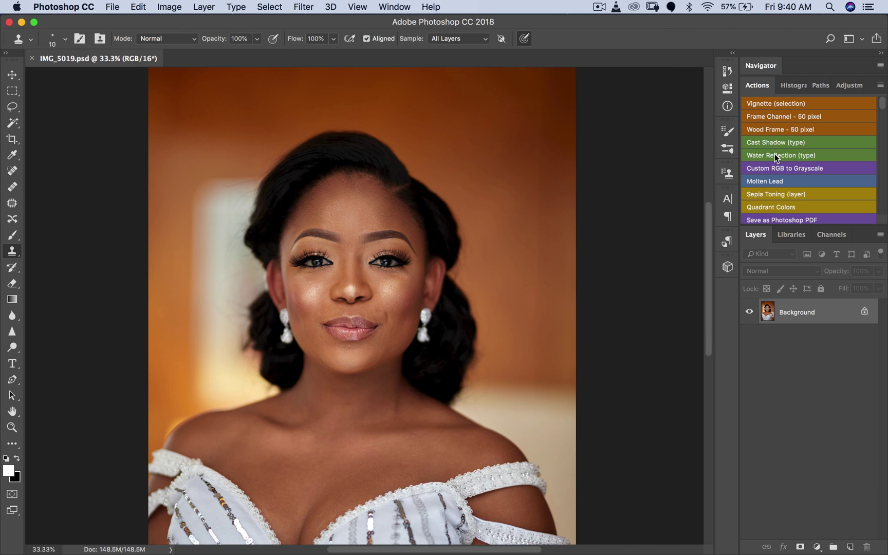
scroll(774, 153, "down", 5)
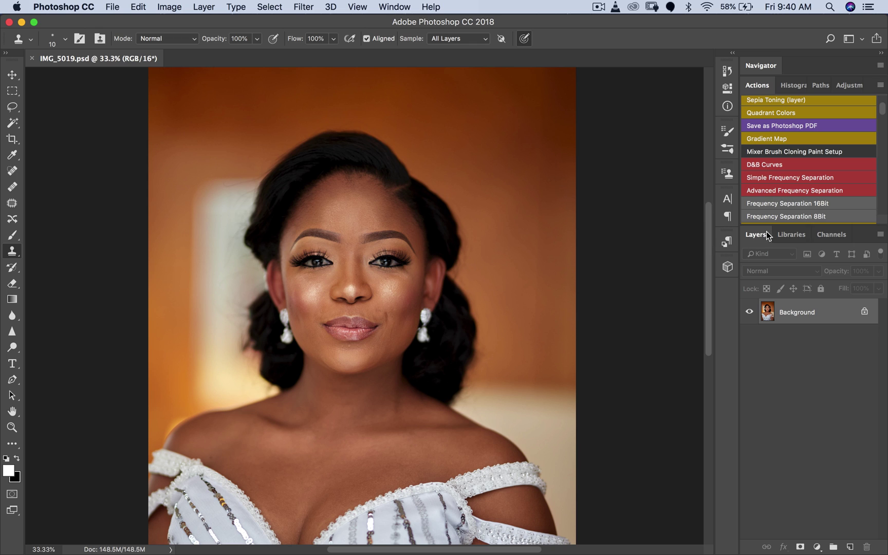
Step: Run the Simple Frequency Separation action with a Gaussian Blur radius of 10
left_click(758, 178)
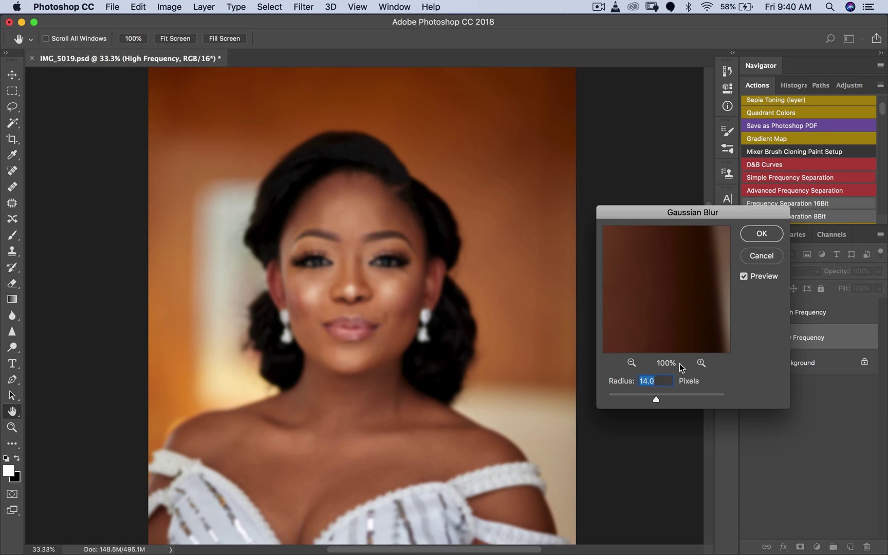
type("10")
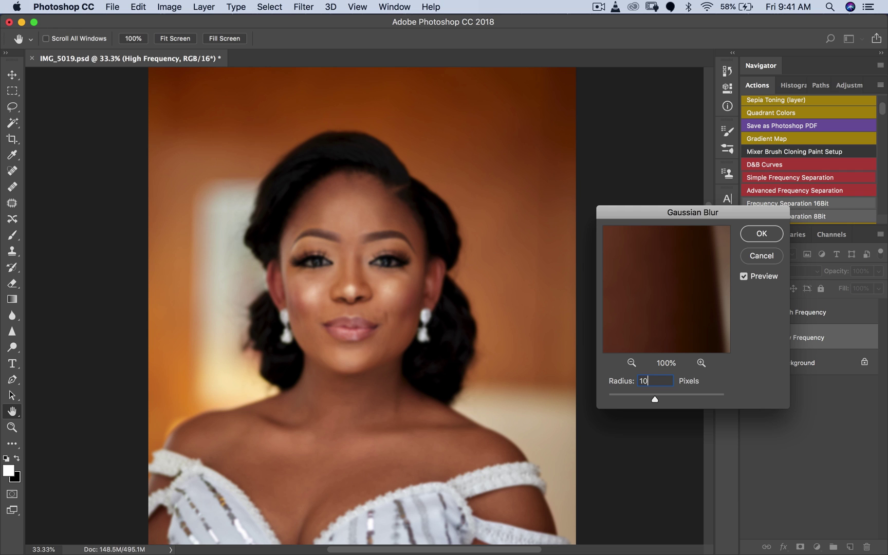
key("Return")
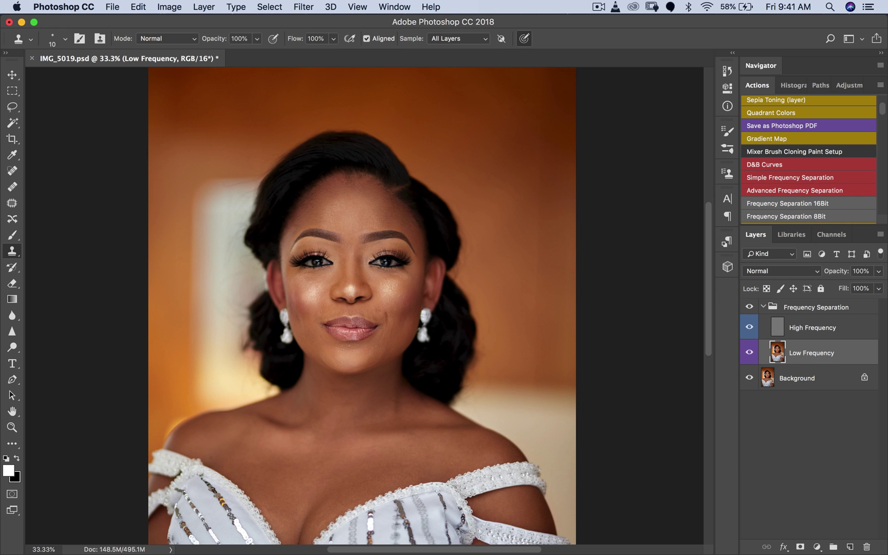
Step: Zoom the portrait to 33.3% and switch to the Mixer Brush
key("z")
left_click(232, 238, "alt")
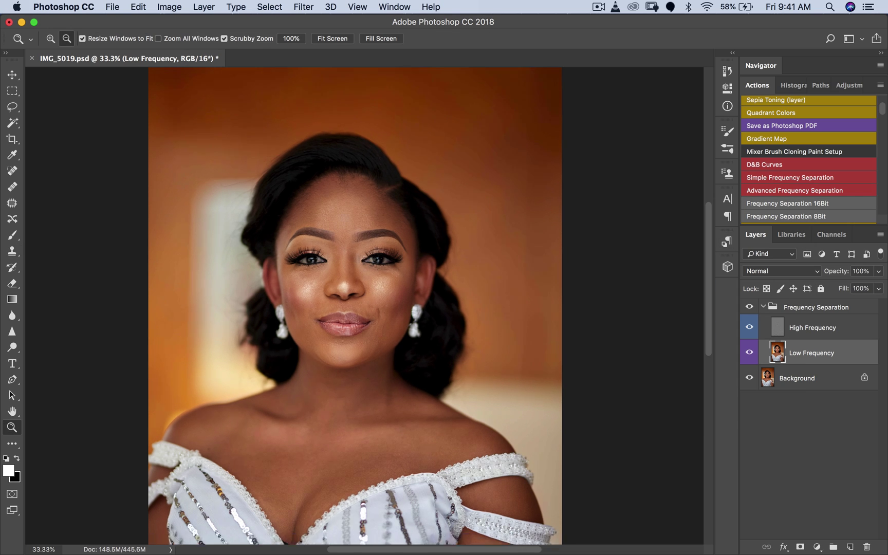
left_click(231, 239, "alt")
left_click(270, 261)
key("super+equal")
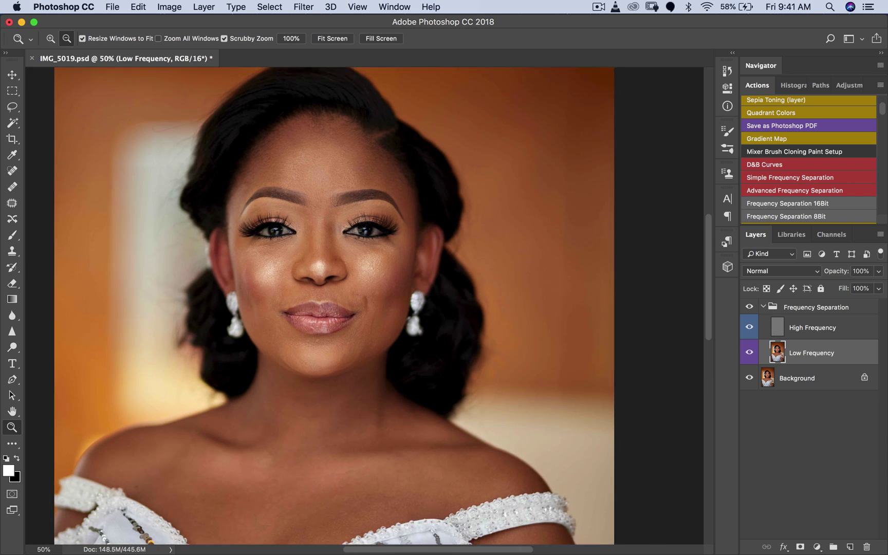
key("s")
scroll(364, 306, "left", 5)
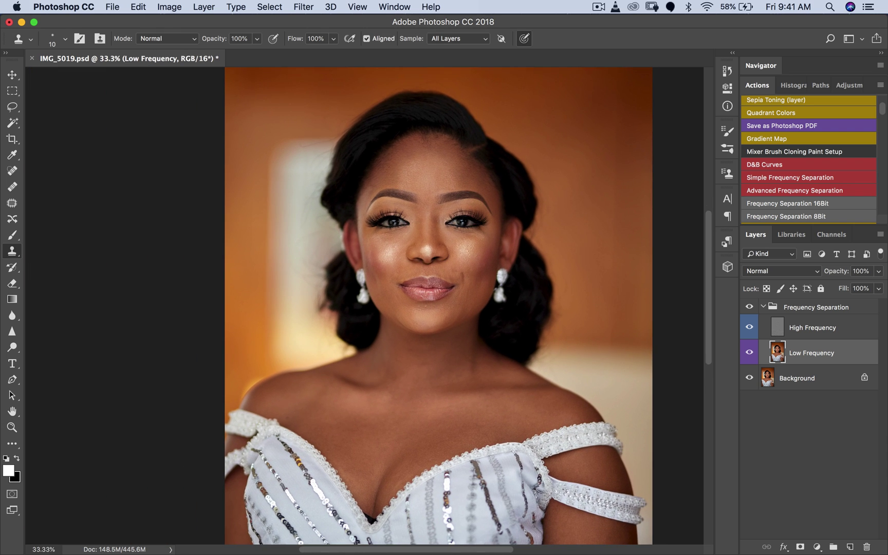
left_click_drag(13, 234, 45, 256)
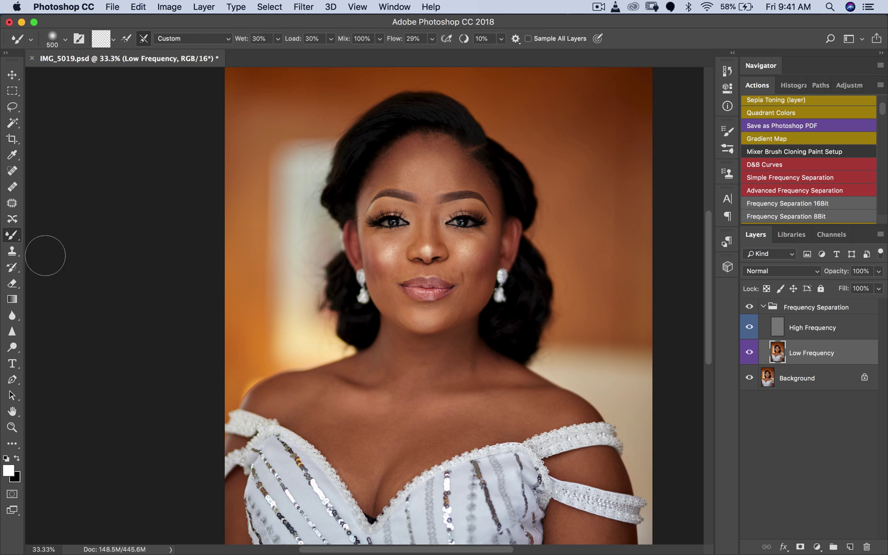
Step: Blend the uneven forehead skin tones with the Mixer Brush, settling on size 300
key("bracketleft")
key("bracketright")
mouse_move(419, 166)
left_mouse_down()
mouse_move(402, 160)
mouse_move(408, 176)
mouse_move(390, 172)
mouse_move(416, 157)
mouse_move(461, 176)
mouse_move(448, 180)
mouse_move(441, 156)
mouse_move(464, 174)
mouse_move(458, 161)
mouse_move(418, 156)
mouse_move(398, 181)
mouse_move(419, 179)
left_mouse_up()
key("bracketleft")
key("bracketleft")
key("bracketleft")
key("bracketright")
Step: Keep the layer blend mode at Normal and set the brush back to size 200
left_click(758, 271)
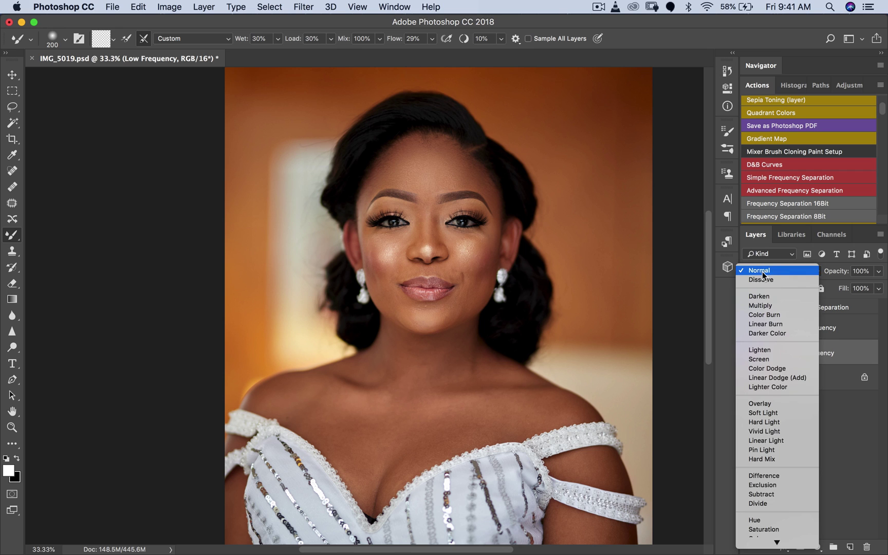
left_click(758, 270)
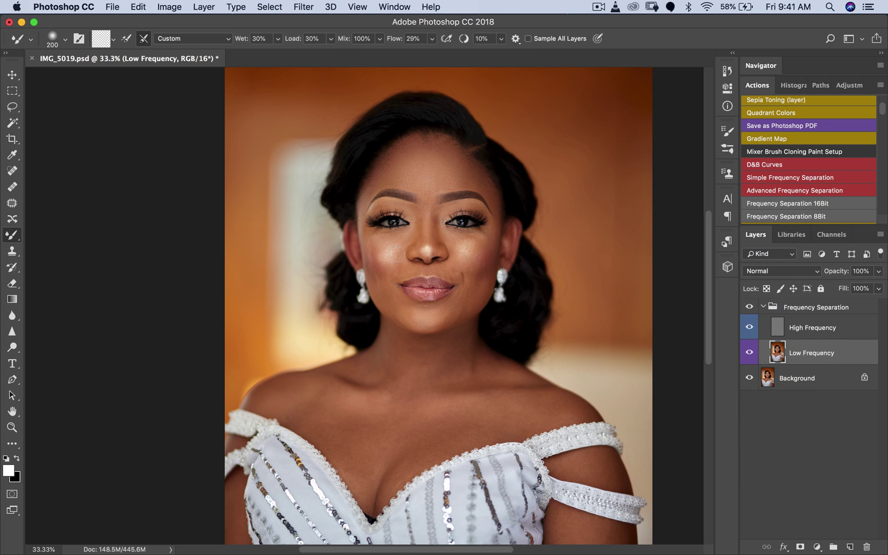
left_click(755, 275)
left_click(750, 274)
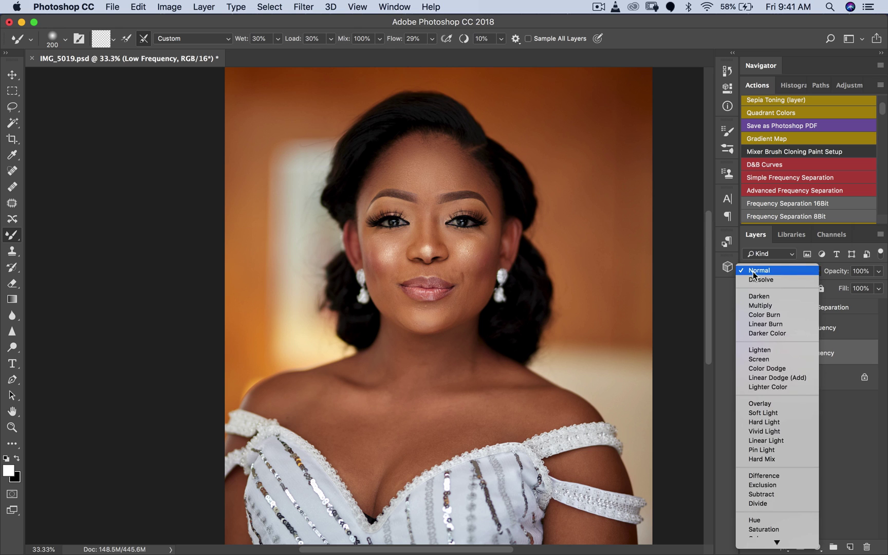
left_click(749, 272)
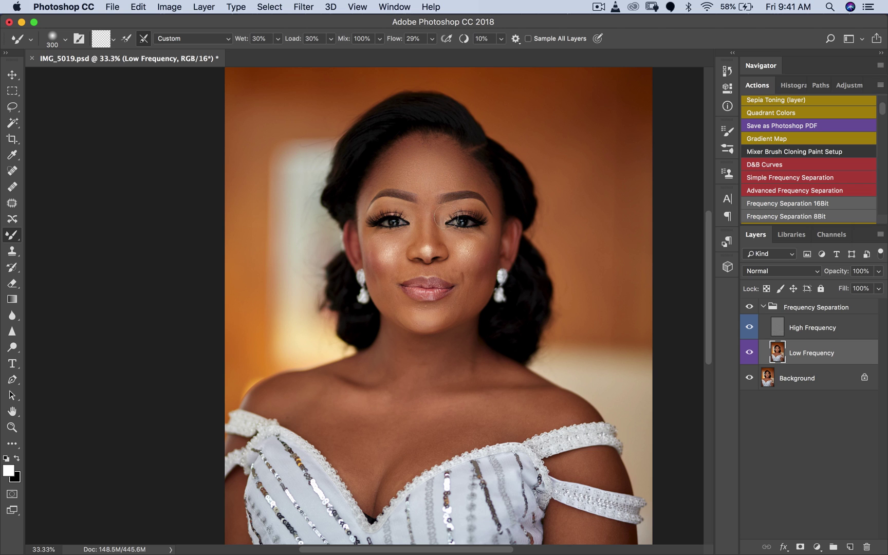
key("bracketleft")
key("bracketleft")
key("bracketright")
key("bracketleft")
Step: Zoom to 50% and centre the face in the view
left_click(463, 238, "super")
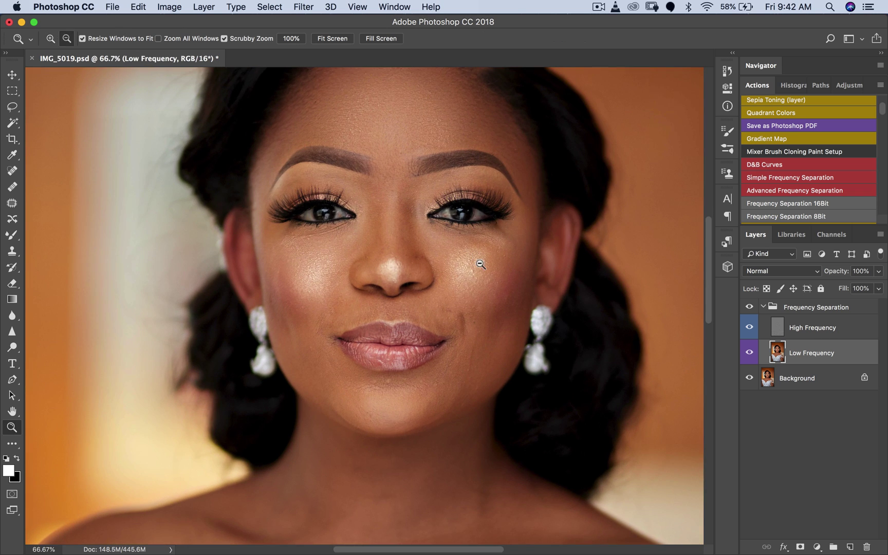
left_click(440, 252, "alt")
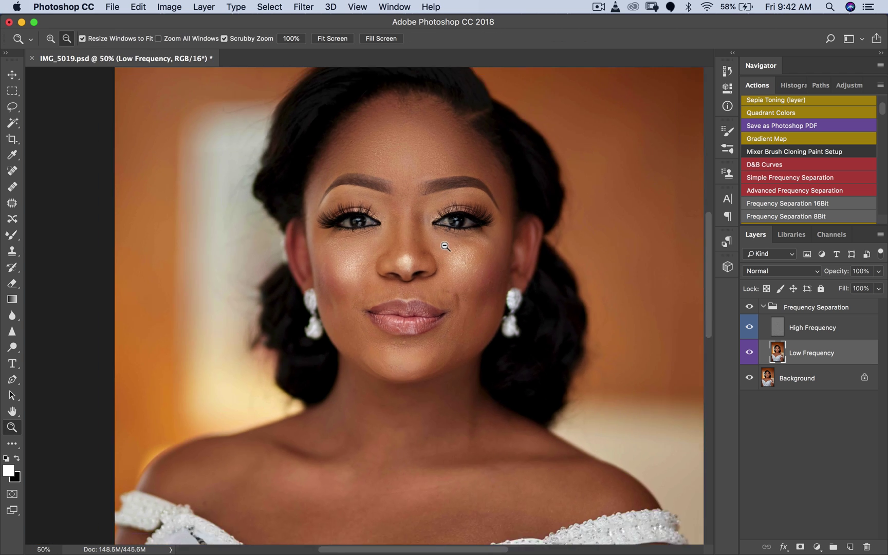
left_click(417, 281, "alt")
left_click(390, 285, "super")
left_click(350, 321, "super")
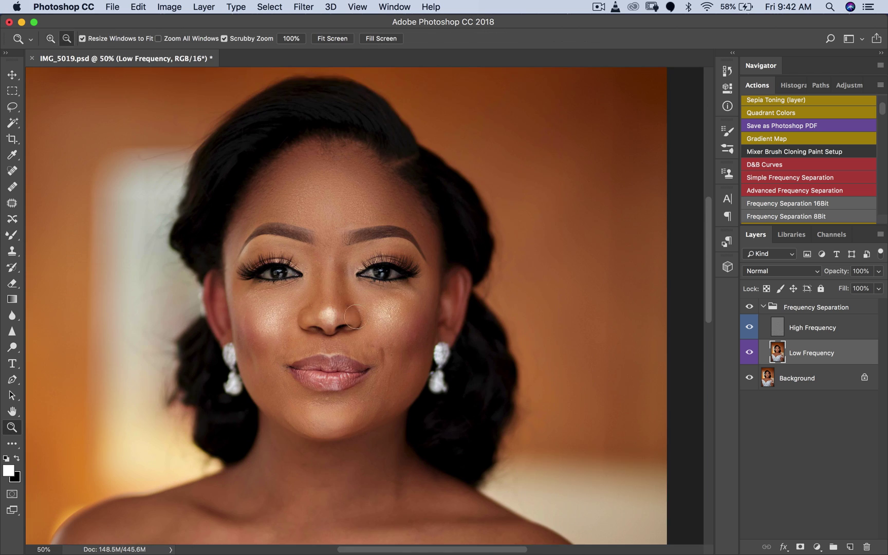
left_click_drag(349, 321, 426, 248)
Step: Blend the left cheek, chin and jaw skin tones, resizing the brush between 150 and 250
key("bracketleft")
key("bracketleft")
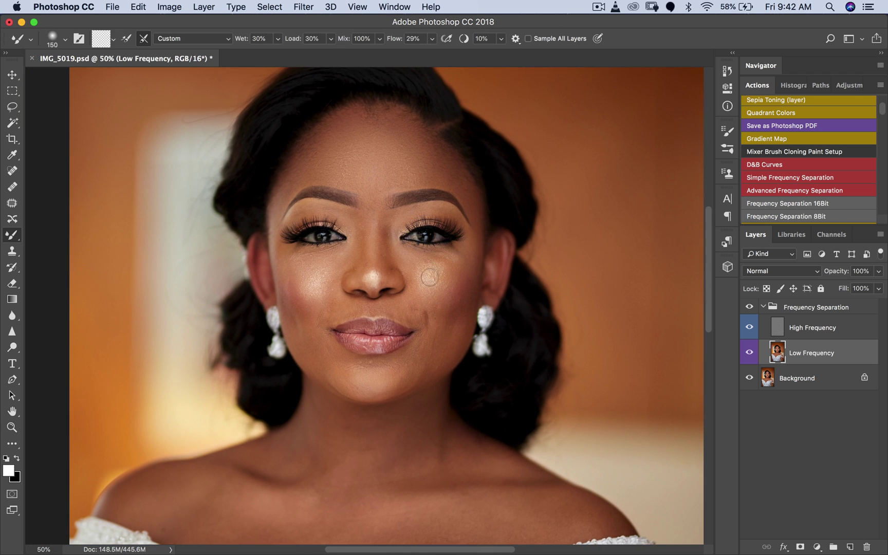
key("bracketright")
key("bracketright")
key("bracketright")
mouse_move(342, 288)
left_mouse_down()
mouse_move(313, 292)
mouse_move(315, 262)
mouse_move(297, 258)
mouse_move(312, 297)
left_mouse_up()
key("bracketleft")
key("bracketleft")
mouse_move(407, 373)
left_mouse_down()
mouse_move(434, 363)
mouse_move(395, 383)
mouse_move(458, 296)
left_mouse_up()
key("bracketleft")
key("bracketleft")
key("bracketright")
key("bracketright")
key("bracketright")
key("bracketright")
mouse_move(321, 278)
left_mouse_down()
mouse_move(340, 266)
mouse_move(309, 266)
mouse_move(297, 286)
left_mouse_up()
key("bracketleft")
key("bracketleft")
key("bracketright")
key("bracketright")
key("bracketleft")
key("bracketleft")
key("bracketleft")
key("bracketright")
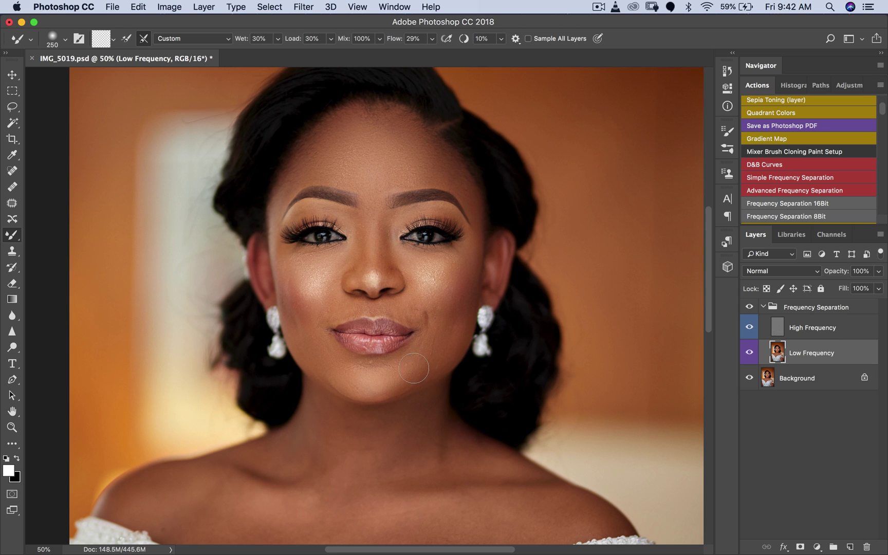
Step: Zoom out to include the neck and blend its tones with a larger brush, ending at size 300
key("z")
left_click(403, 328, "alt")
key("b")
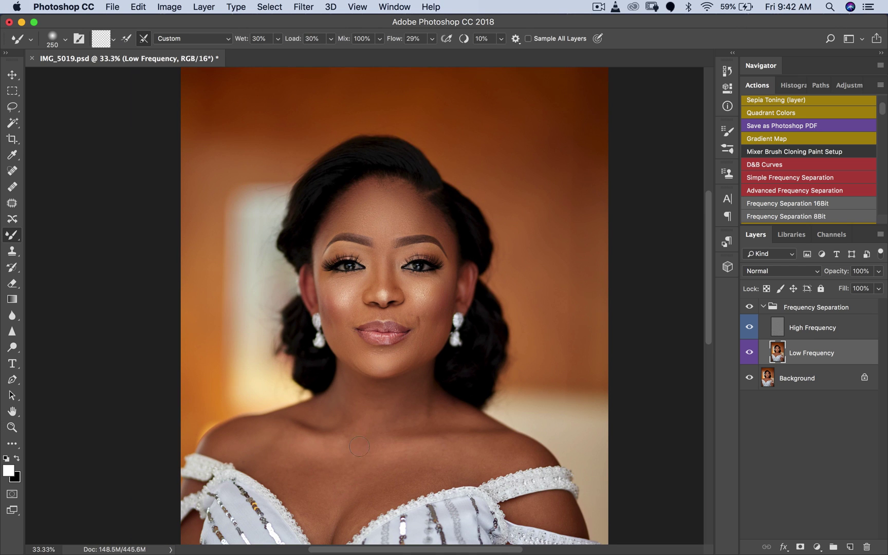
key("bracketright")
key("bracketright")
key("bracketright")
key("bracketright")
key("bracketright")
key("bracketleft")
Step: Target the High Frequency layer and zoom to 100% on the face
left_click(794, 327)
key("s")
key("z")
left_click(402, 215)
left_click(403, 214)
left_click(403, 214)
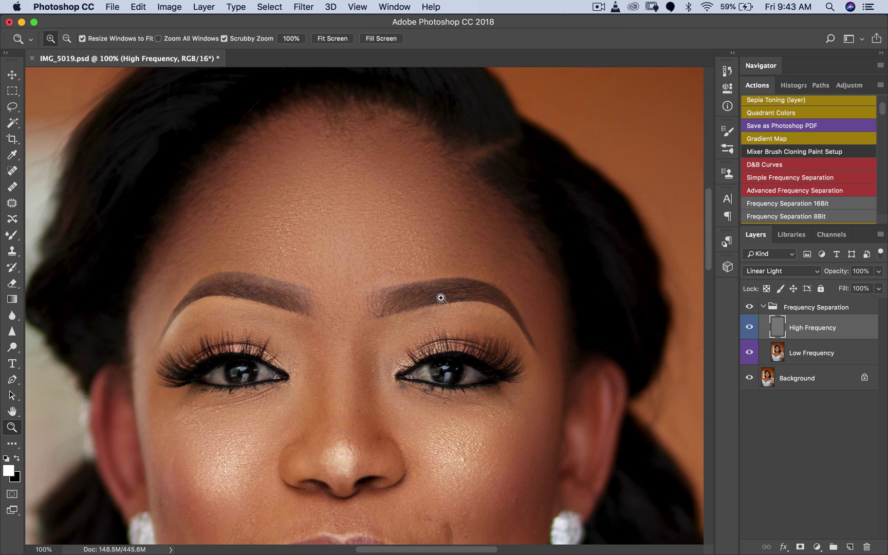
left_click(457, 310, "alt")
left_click(465, 403)
Step: Set the Clone Stamp to size 35 with a cheek source, sampling Current Layer only
key("s")
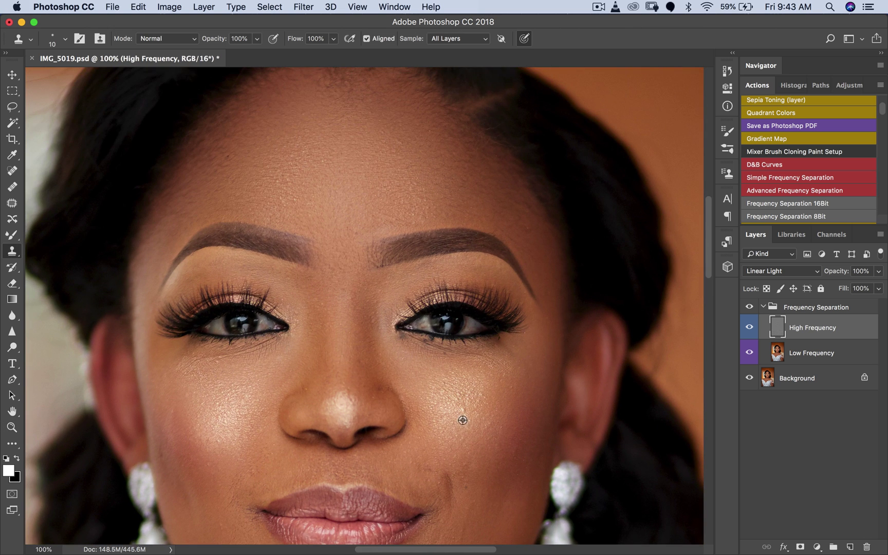
right_click(11, 254)
left_click(47, 253)
key("bracketright")
key("bracketright")
key("bracketright")
left_click(459, 425, "alt")
left_click(437, 40)
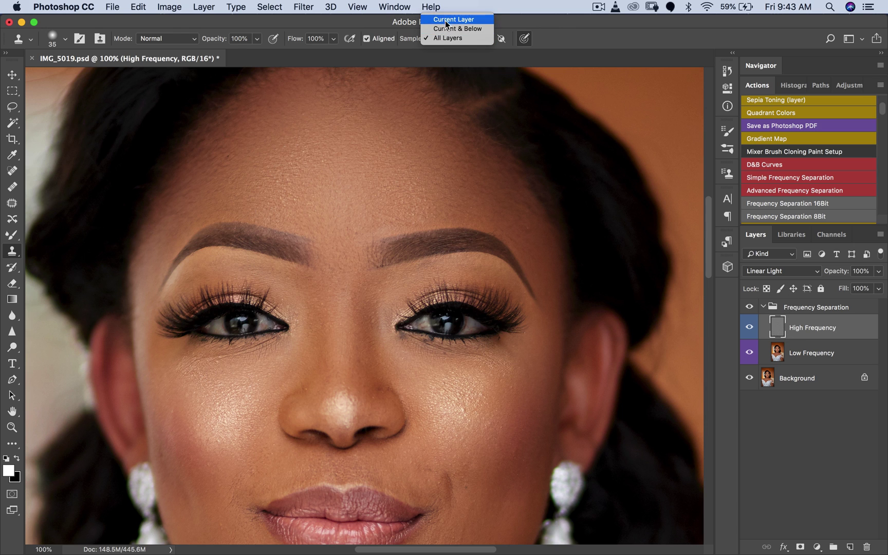
left_click(445, 20)
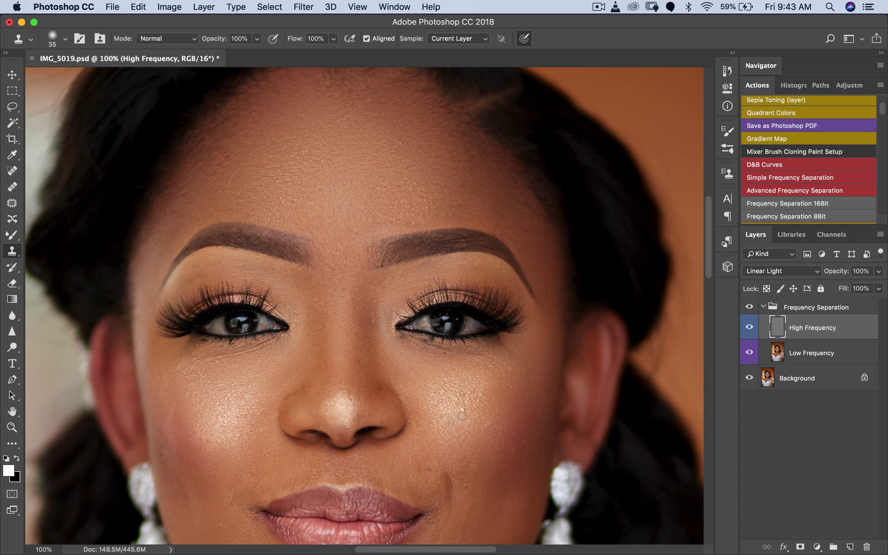
Step: Clone clean skin over the dark spots on the cheek
left_click(447, 411, "alt")
left_click(458, 398)
left_click(450, 409, "alt")
left_click(443, 392)
left_click(443, 390, "alt")
left_click_drag(440, 406, 443, 405)
Step: Clone over the forehead blemishes using nearby clean forehead skin
left_click(357, 212, "alt")
left_click_drag(354, 231, 348, 225)
left_click(285, 194, "alt")
left_click(279, 193)
left_click(289, 177, "alt")
left_click(289, 193)
left_click(288, 194, "alt")
left_click(288, 180)
Step: Remove the speckles beside the mouth, sampling clean cheek skin
left_click_drag(416, 232, 404, 128)
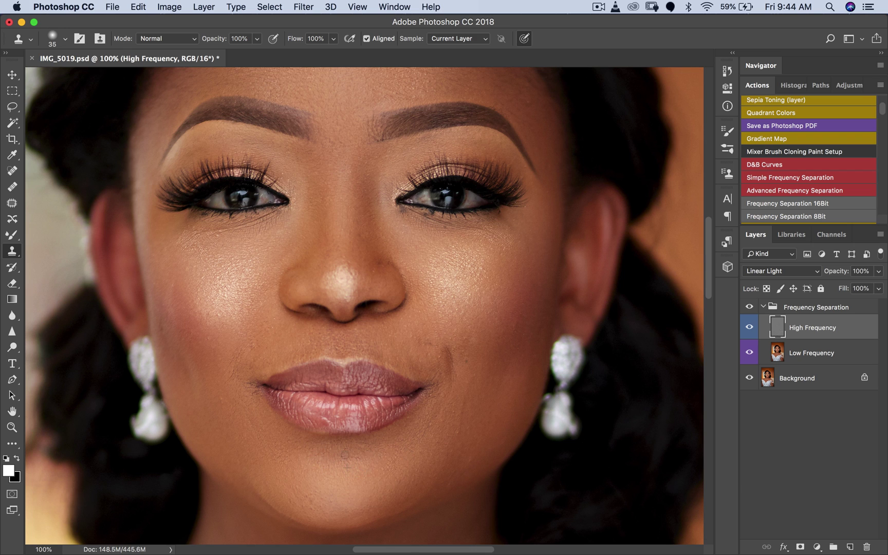
left_click(392, 451, "alt")
left_click(216, 329, "alt")
left_click(217, 312)
left_click(273, 345, "alt")
left_click(247, 351)
left_click(270, 331, "alt")
scroll(455, 300, "down", 8)
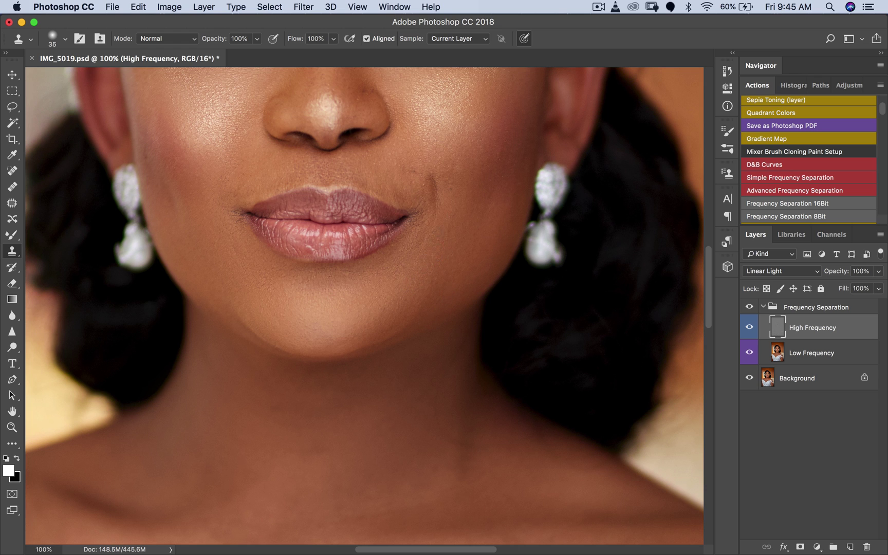
Step: Zoom to 66.7% with the forehead in view and slightly enlarge the clone brush
key("z")
left_click(447, 259, "alt")
left_click(447, 260, "alt")
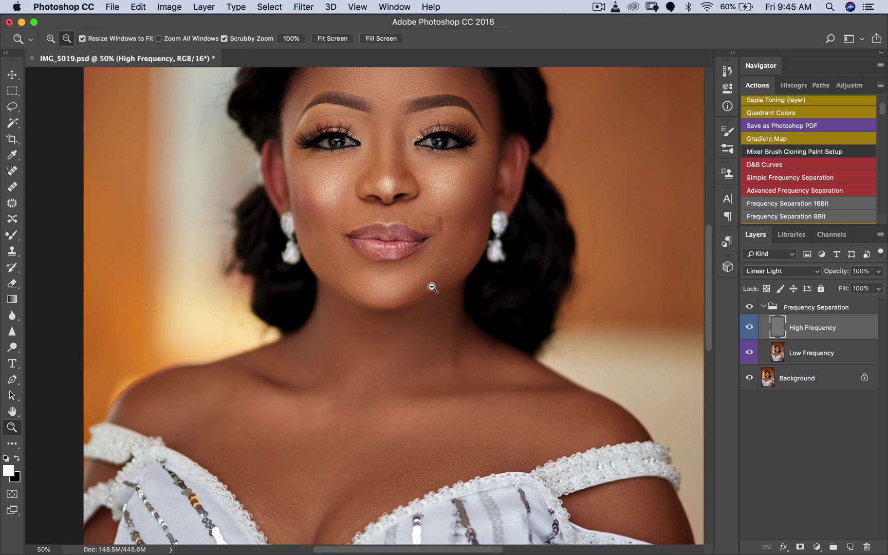
left_click(421, 297, "alt")
left_click(401, 185)
left_click(416, 145)
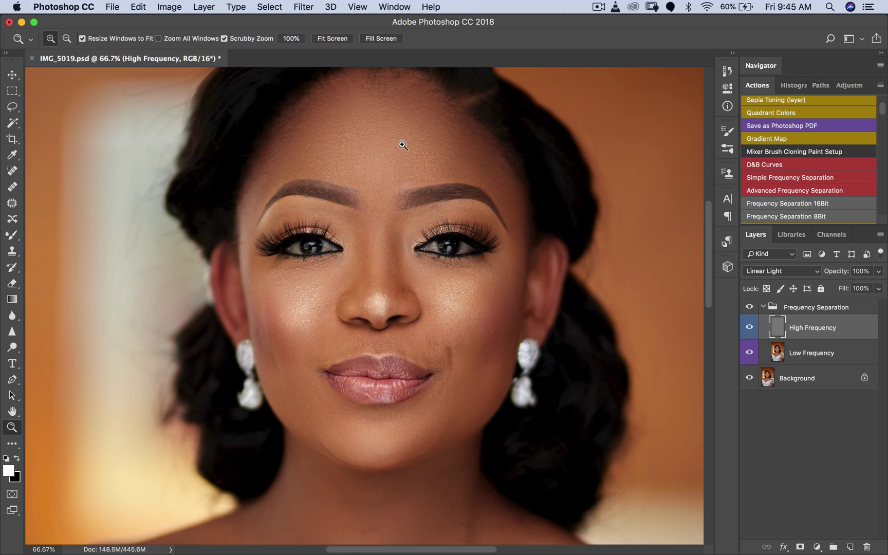
key("s")
left_click_drag(405, 123, 414, 222)
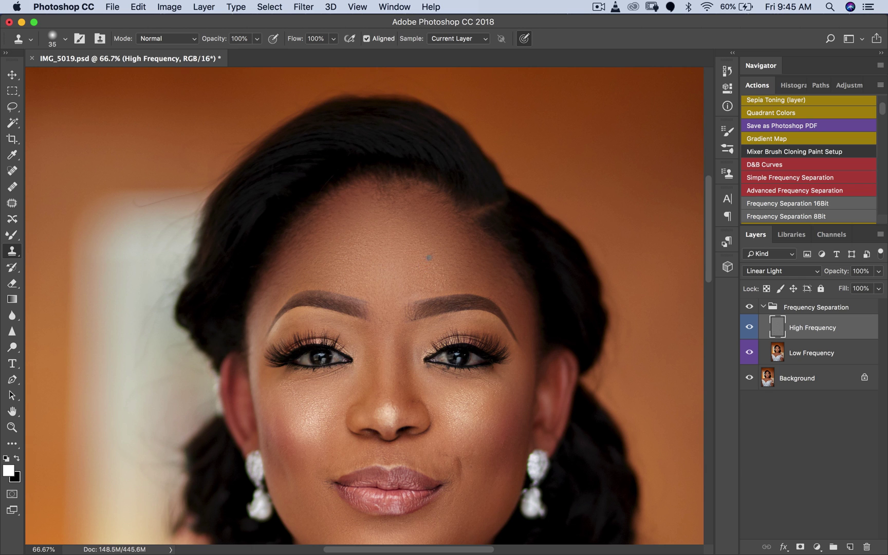
key("bracketright")
key("bracketright")
Step: Use a size-175 Mixer Brush on the Low Frequency layer, loading after each stroke
left_click(801, 350)
key("b")
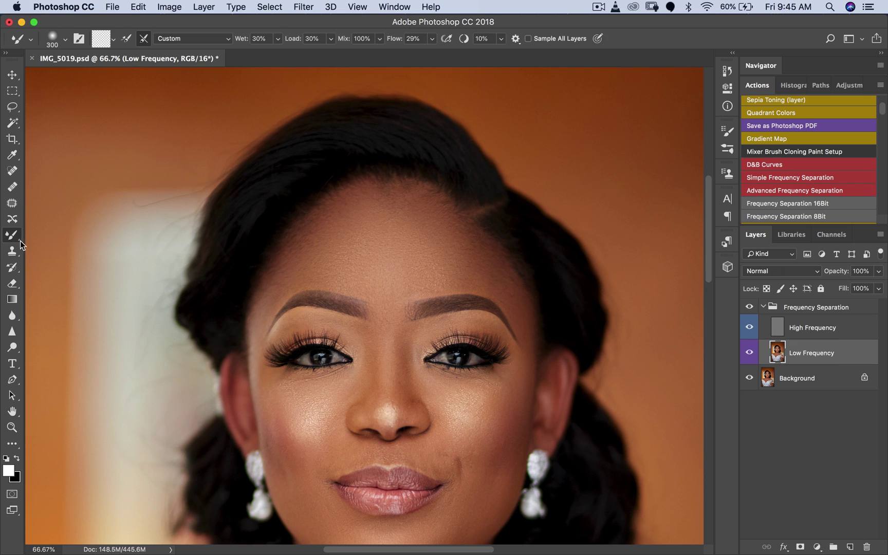
key("bracketleft")
key("bracketleft")
key("bracketleft")
key("bracketright")
left_click(127, 38)
Step: Zoom out to 25% to frame the whole portrait with the Mixer Brush active
key("z")
left_click(383, 272, "alt")
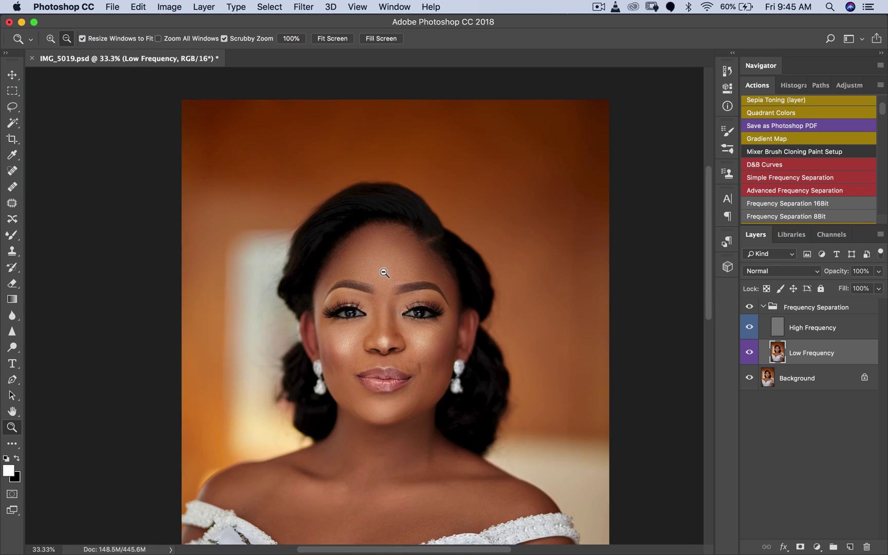
left_click(384, 273, "alt")
left_click(384, 287, "alt")
left_click(348, 373)
left_click(348, 374, "alt")
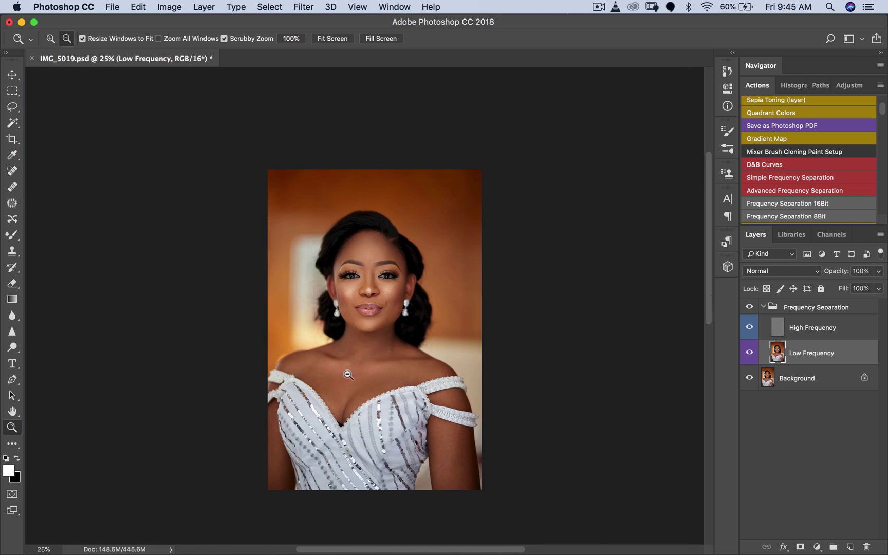
left_click(336, 398)
key("b")
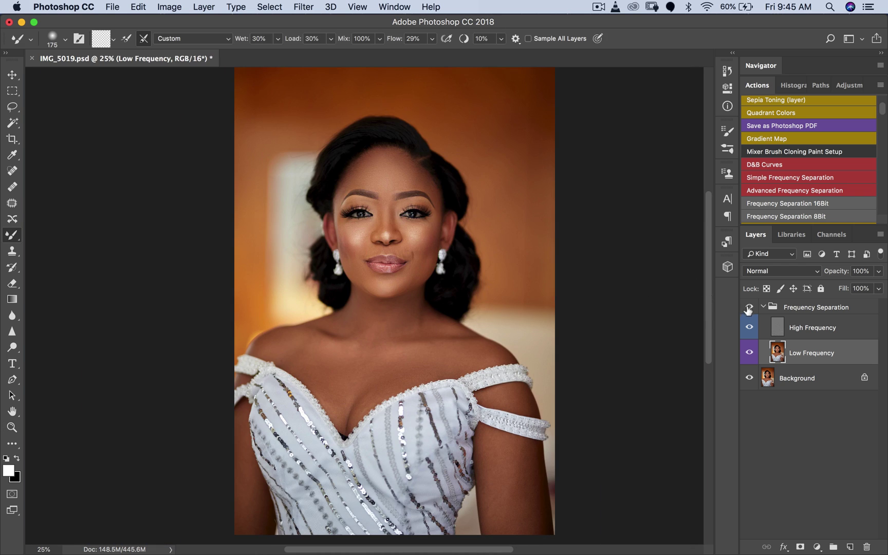
Step: Toggle the Frequency Separation group off and on to compare, then collapse it
left_click(749, 307)
left_click(748, 307)
left_click(749, 307)
left_click(749, 308)
key("bracketright")
key("bracketright")
key("bracketright")
key("bracketright")
key("bracketright")
left_click(749, 307)
left_click(749, 307)
left_click(763, 307)
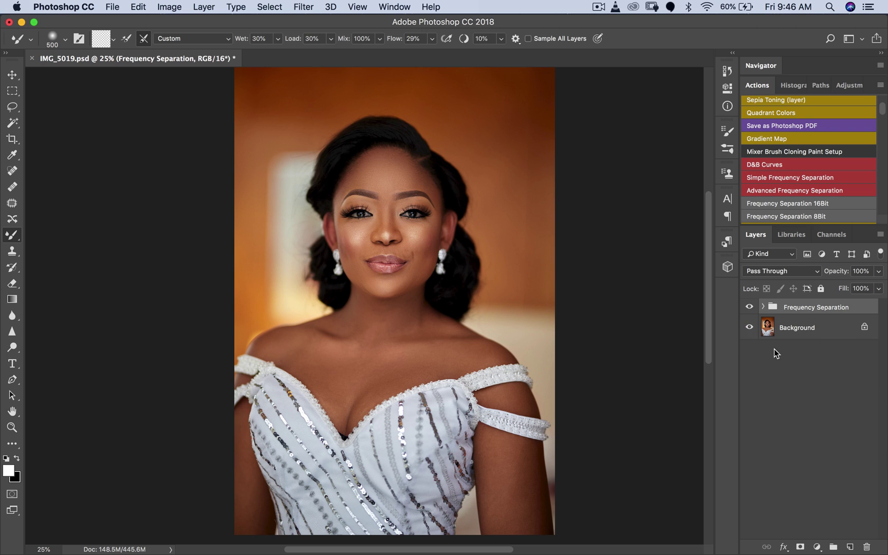
Step: Run the D&B Curves action for Burn and Dodge curves layers, then expand the D&B group
left_click(816, 547)
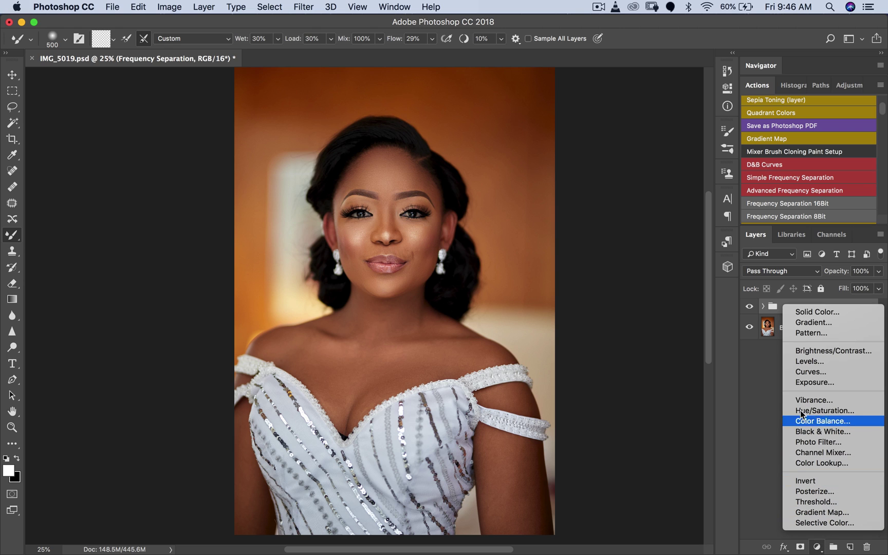
left_click(765, 374)
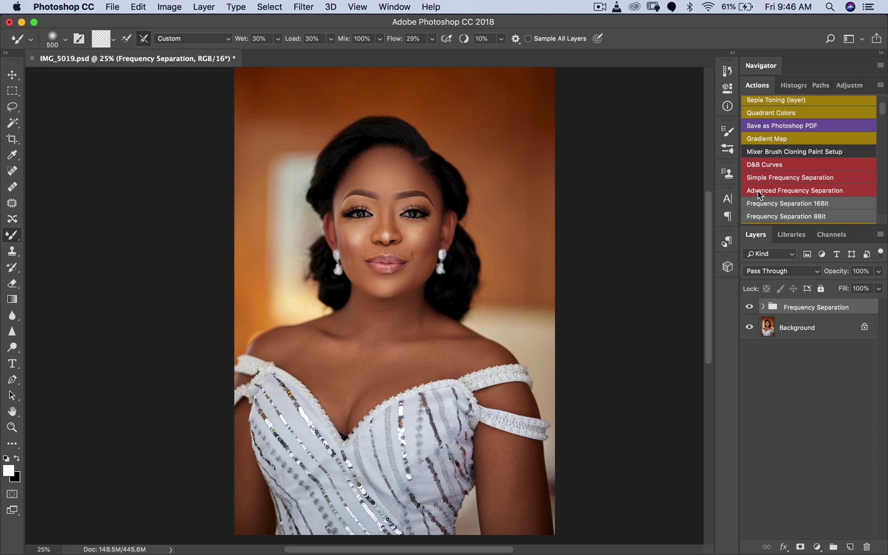
left_click(759, 162)
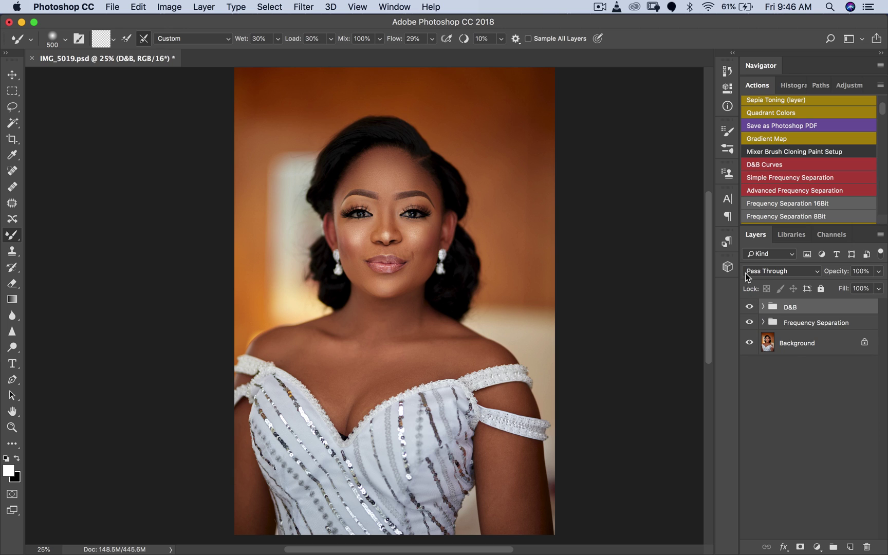
left_click(762, 306)
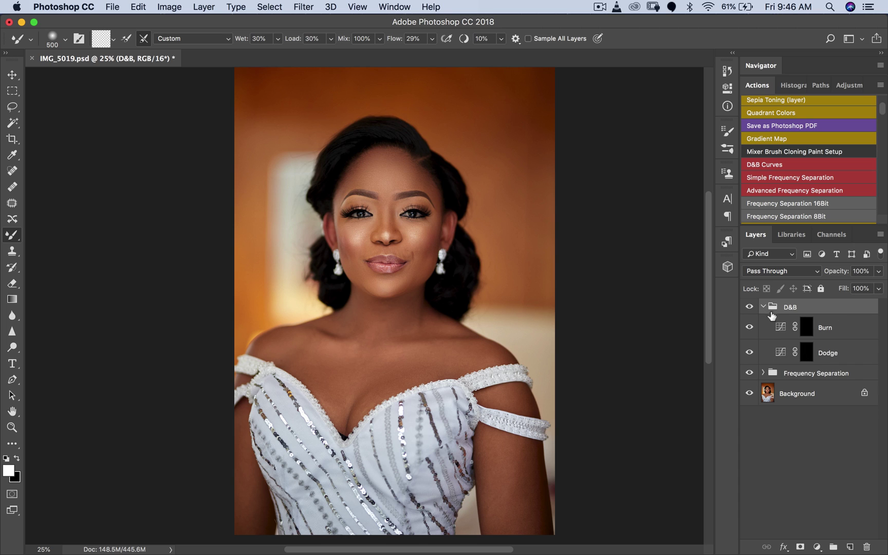
Step: Target the Dodge curves layer's black mask for painting
left_click(806, 352)
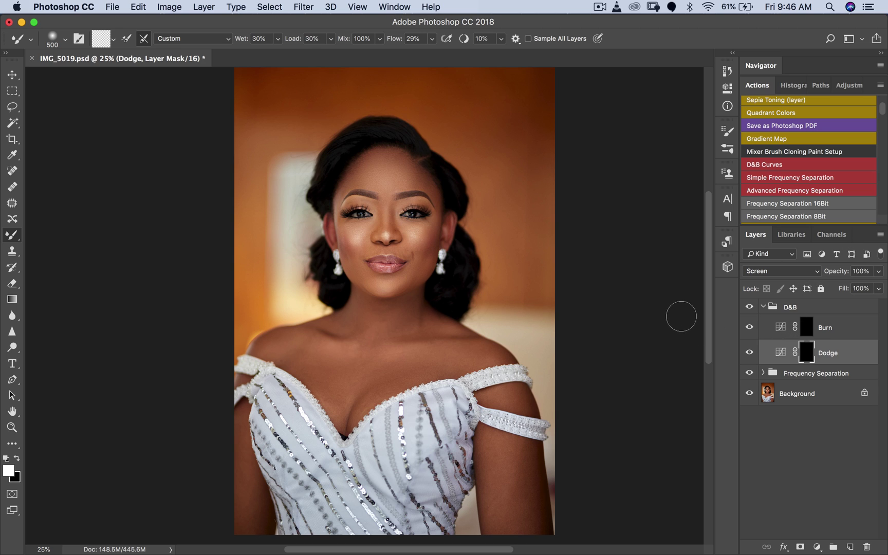
Step: Switch to the plain Brush Tool at 3% flow and zoom in closer on the face
left_click(15, 237)
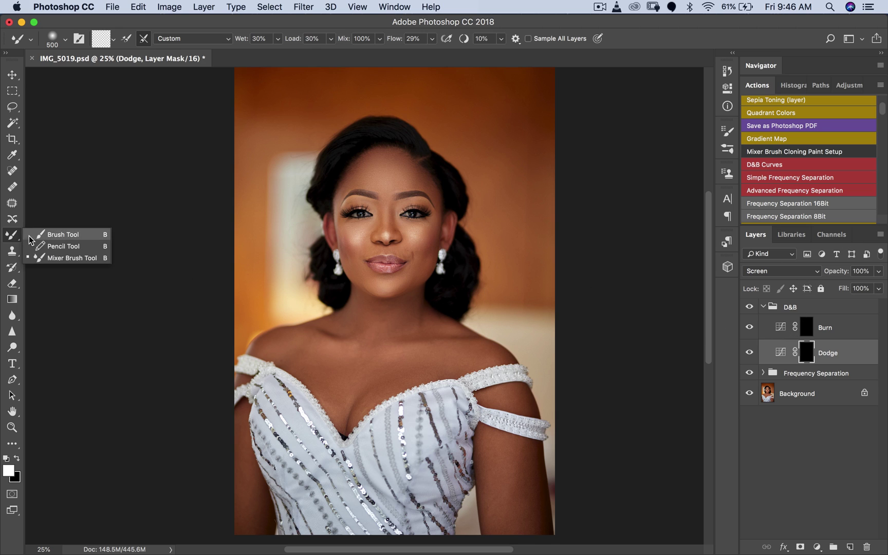
left_click(51, 236)
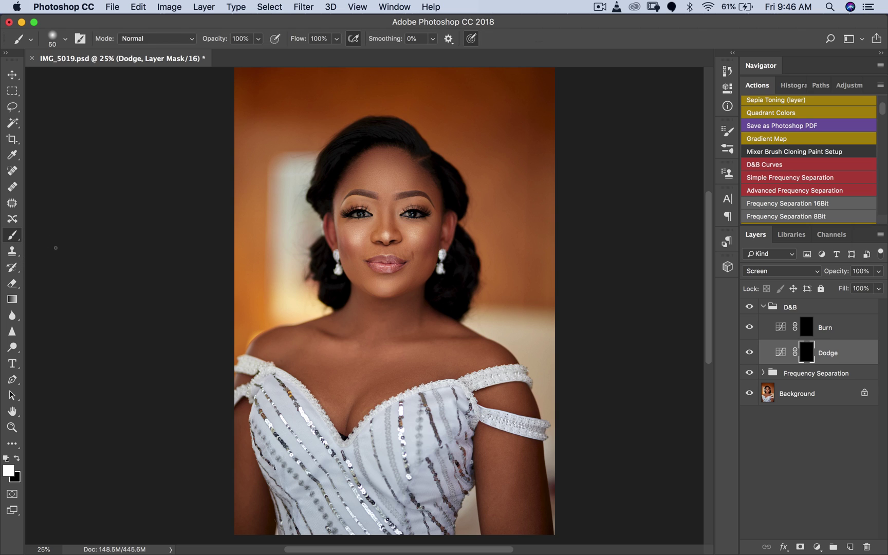
left_click(310, 40)
type("3")
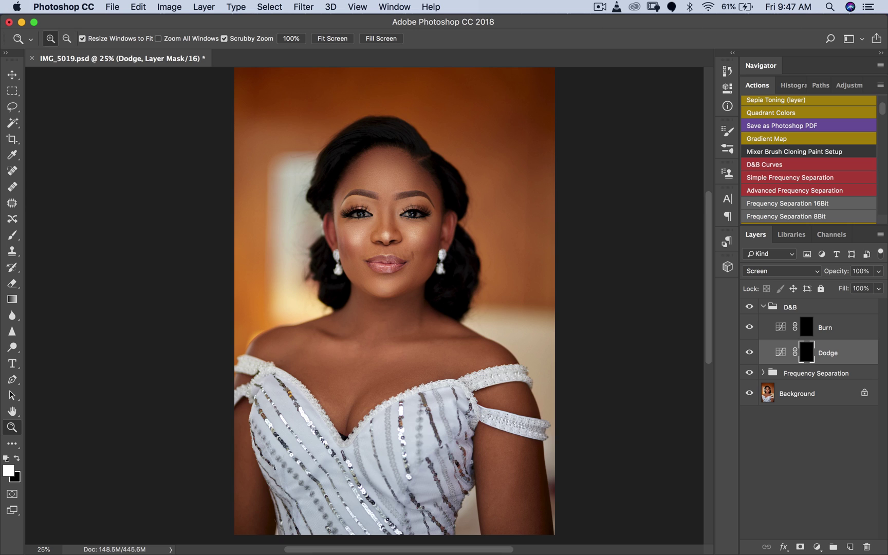
left_click(403, 259, "super")
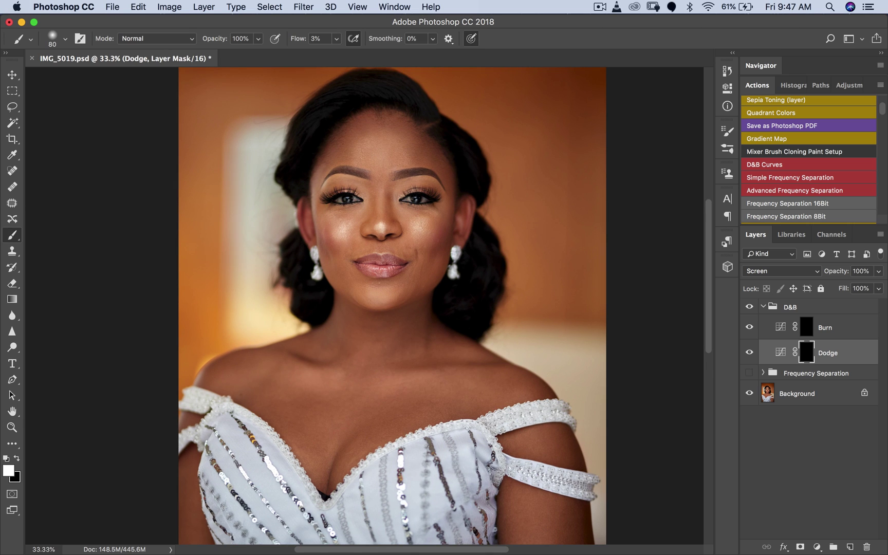
Step: Dodge the left cheek and forehead, adjusting brush size between 175 and 500
key("bracketright")
key("bracketright")
key("bracketright")
key("bracketright")
key("bracketright")
key("bracketright")
left_click_drag(343, 232, 350, 217)
key("bracketright")
key("bracketright")
left_click_drag(384, 160, 377, 160)
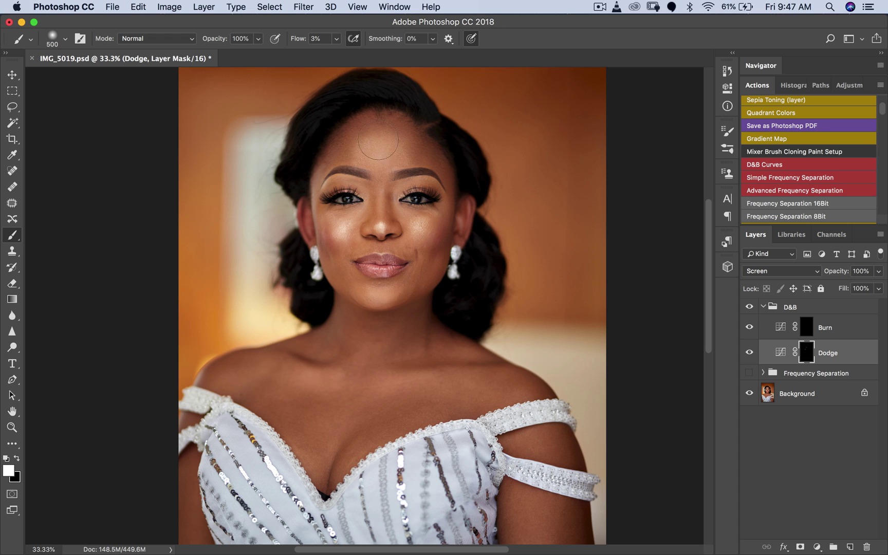
key("bracketleft")
key("bracketleft")
key("bracketright")
key("bracketright")
key("bracketright")
key("bracketright")
key("bracketright")
key("bracketleft")
key("bracketleft")
key("bracketleft")
key("bracketleft")
key("bracketleft")
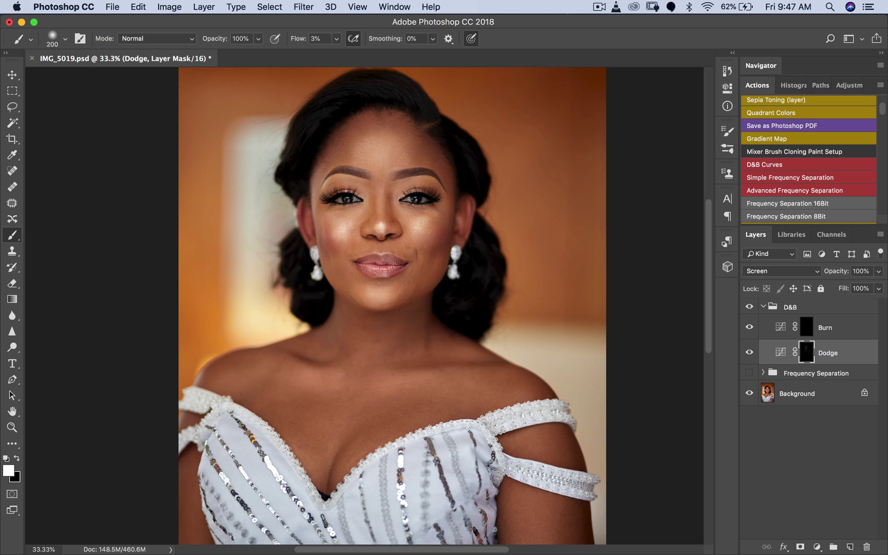
key("bracketright")
Step: Dodge the collarbone and left arm, then zoom out and toggle the Dodge layer to compare
left_click_drag(455, 372, 320, 359)
mouse_move(194, 514)
left_mouse_down()
mouse_move(198, 471)
mouse_move(192, 491)
left_mouse_up()
key("alt+space")
left_click(398, 375, "alt")
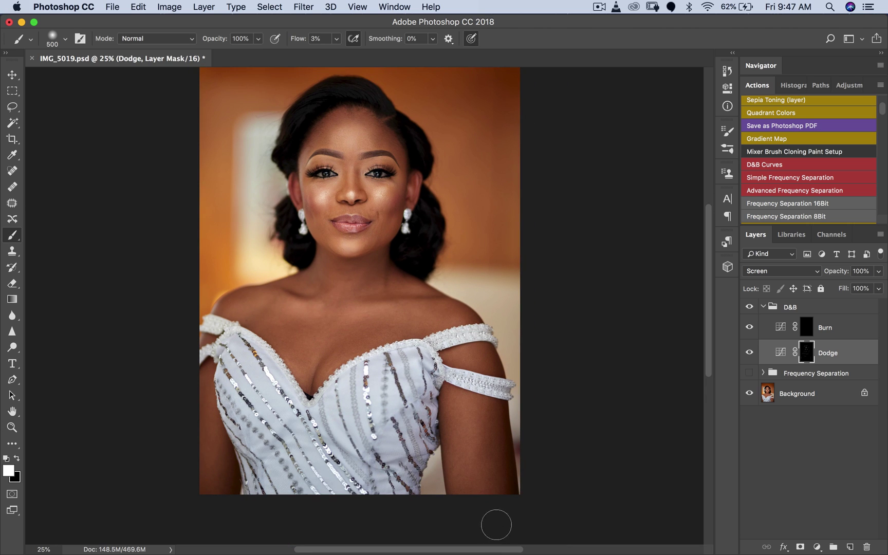
left_click(748, 352)
left_click(749, 351)
Step: Paint burn strokes on the Burn mask over the forehead edges, temples, left cheek, chest and right arm
left_click(806, 327)
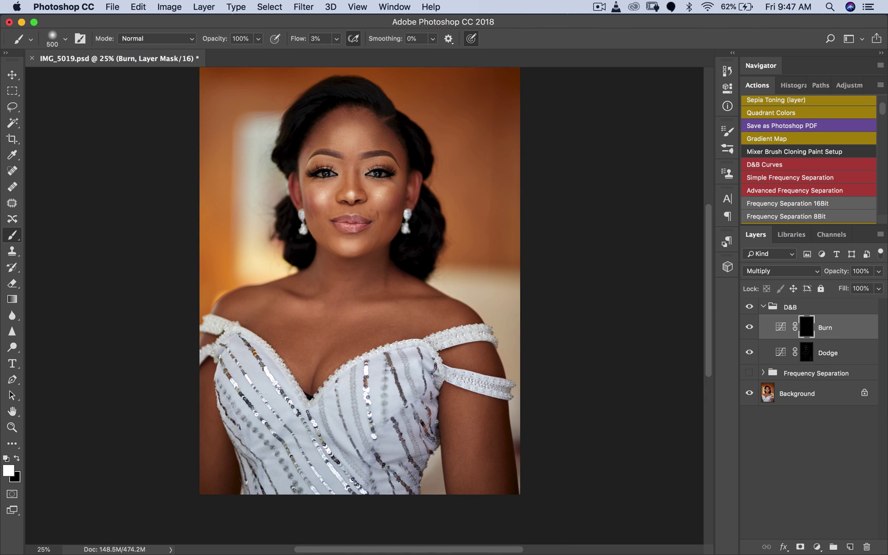
key("bracketright")
key("bracketright")
mouse_move(336, 122)
left_mouse_down()
mouse_move(317, 160)
mouse_move(361, 125)
mouse_move(402, 176)
left_mouse_up()
key("bracketleft")
key("bracketleft")
key("bracketleft")
left_click_drag(329, 256, 320, 229)
key("bracketright")
key("bracketright")
mouse_move(268, 332)
left_mouse_down()
mouse_move(323, 342)
mouse_move(392, 337)
left_mouse_up()
key("bracketright")
key("bracketright")
key("bracketright")
key("bracketright")
key("bracketright")
left_click_drag(483, 409, 494, 496)
Step: Show the Frequency Separation group again, expand it and select the Low Frequency layer
left_click(749, 372)
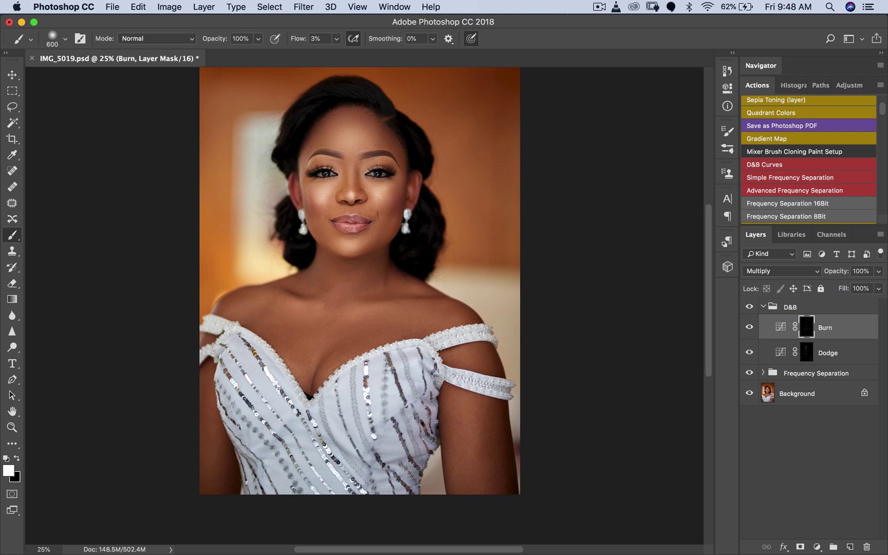
left_click(762, 373)
left_click(811, 418)
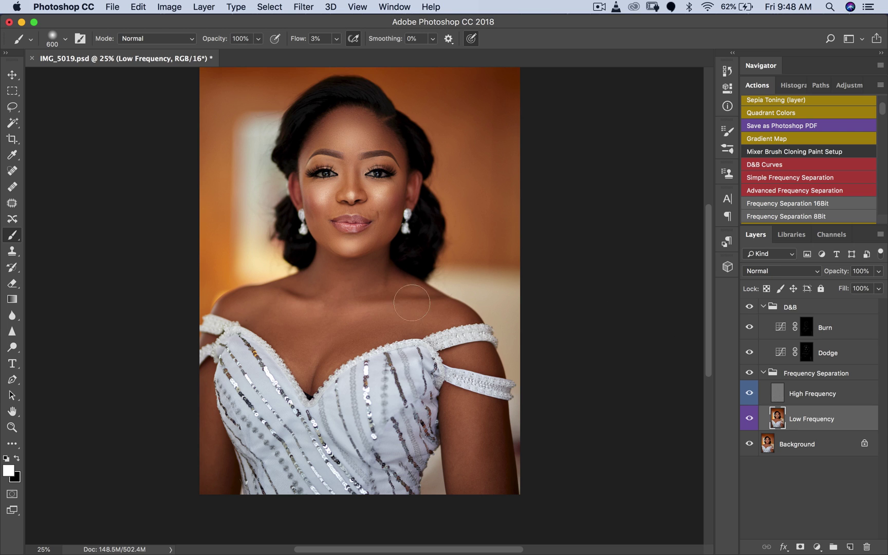
Step: Switch to the Mixer Brush, toggle the D&B group off and on to compare, then target the Dodge mask
right_click(12, 235)
left_click(67, 258)
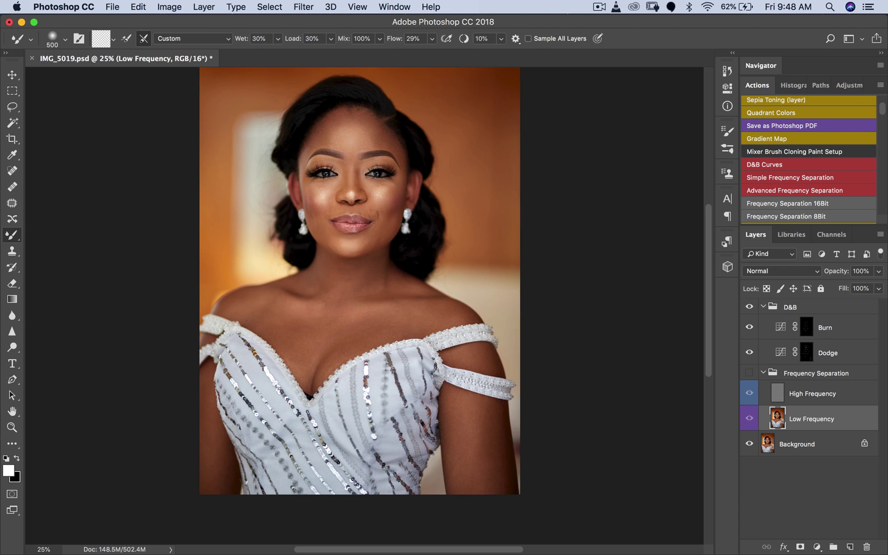
left_click(818, 307)
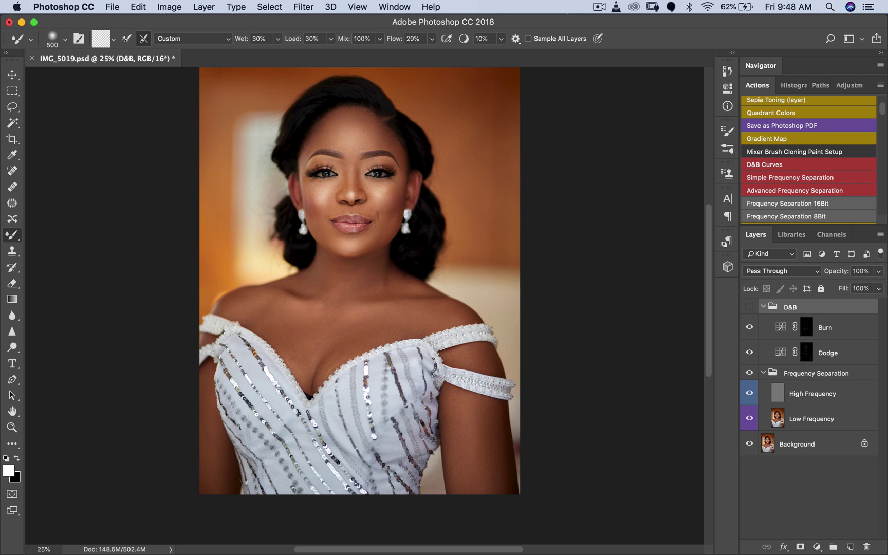
left_click(748, 307)
left_click(749, 307)
left_click(806, 352)
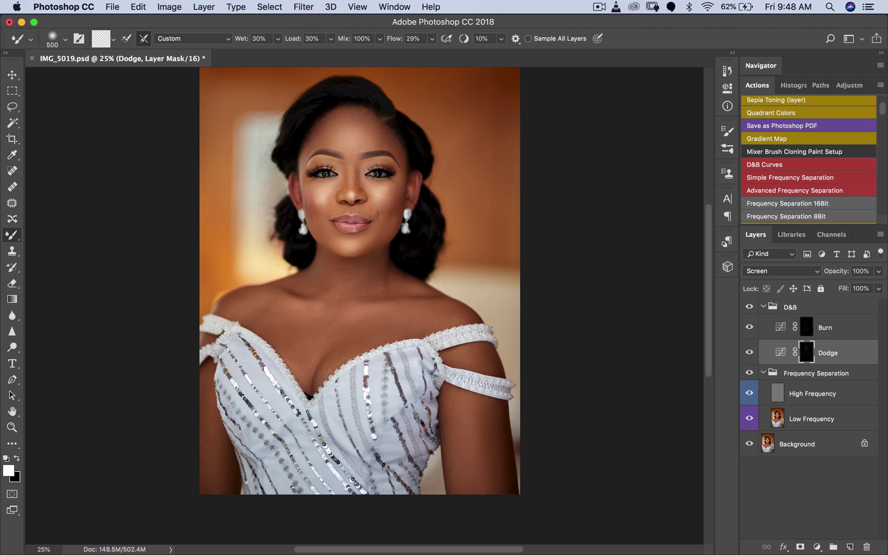
Step: Switch to the regular Brush Tool at 10% flow and zoom in closely on the eyes
right_click(11, 235)
left_click(51, 233)
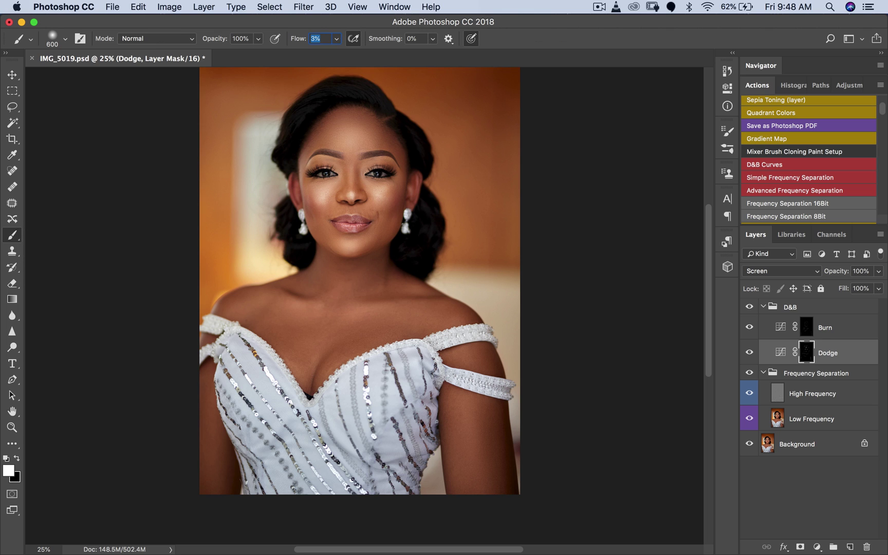
type("10")
key("Return")
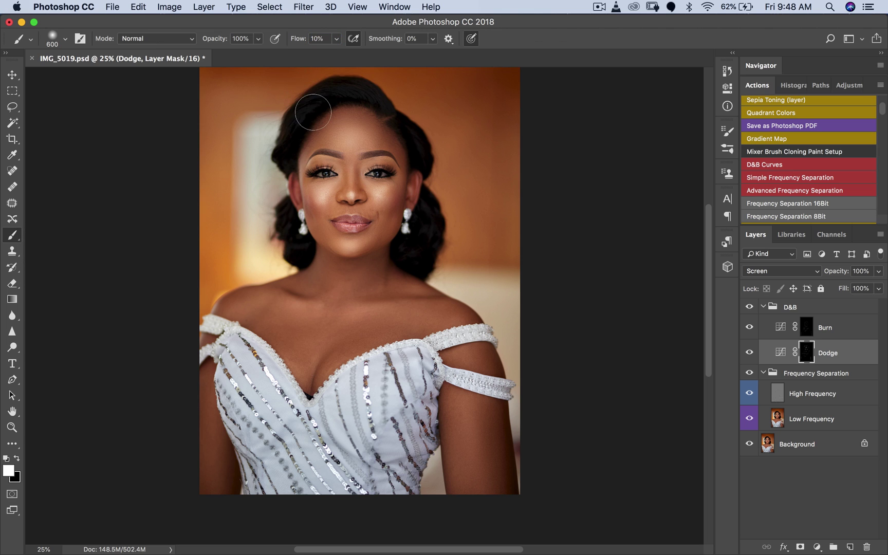
key("z")
left_click(355, 161)
left_click(355, 161)
left_click(354, 161)
left_click(354, 161)
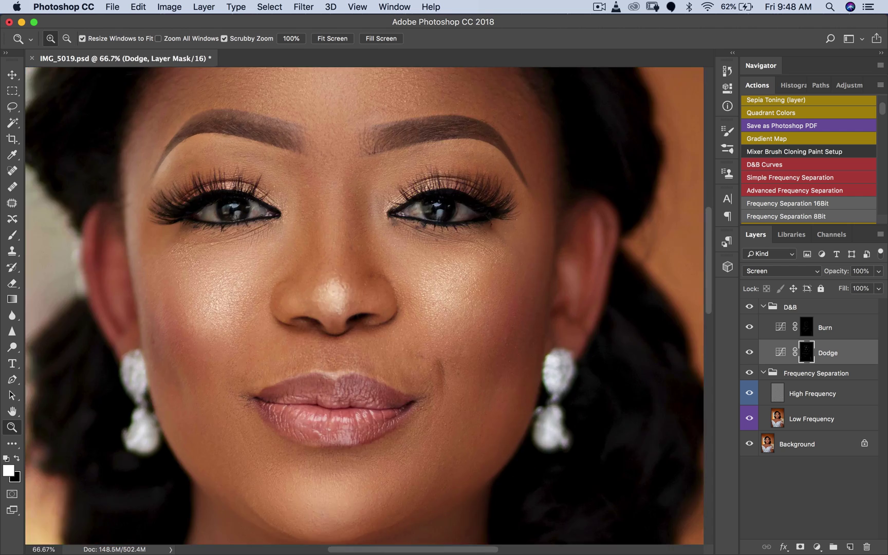
left_click(385, 169)
Step: Lighten the whites of both eyes with a size 60–50 brush on the Dodge mask, then zoom out
key("b")
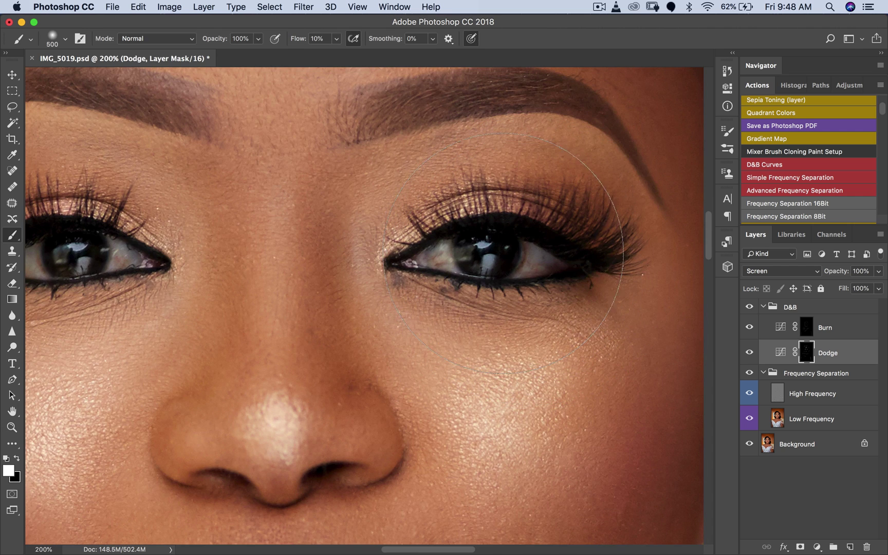
key("bracketleft")
key("bracketleft")
key("bracketleft")
key("bracketleft")
key("bracketleft")
key("bracketleft")
key("bracketleft")
key("bracketleft")
key("bracketleft")
key("bracketleft")
key("bracketleft")
key("bracketleft")
left_click_drag(531, 264, 543, 265)
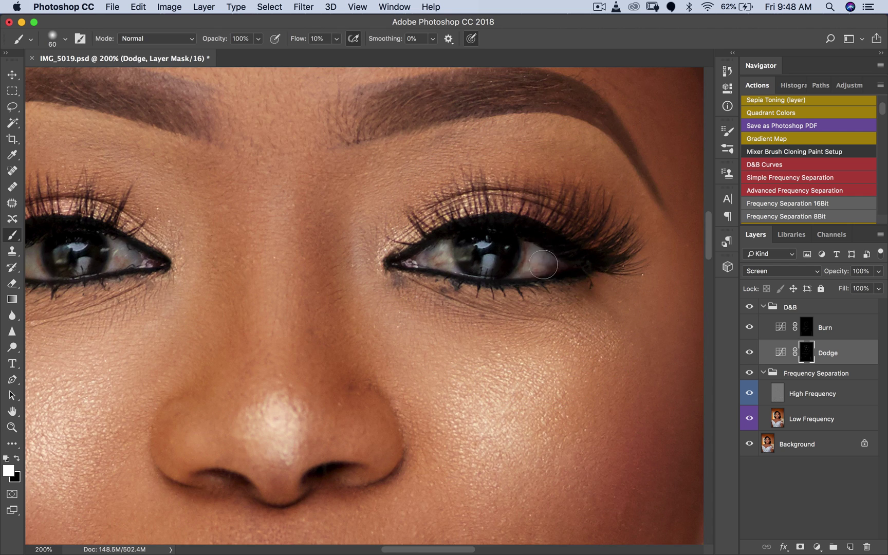
key("bracketleft")
mouse_move(448, 264)
left_mouse_down()
mouse_move(430, 253)
mouse_move(439, 260)
left_mouse_up()
left_click_drag(544, 264, 547, 276)
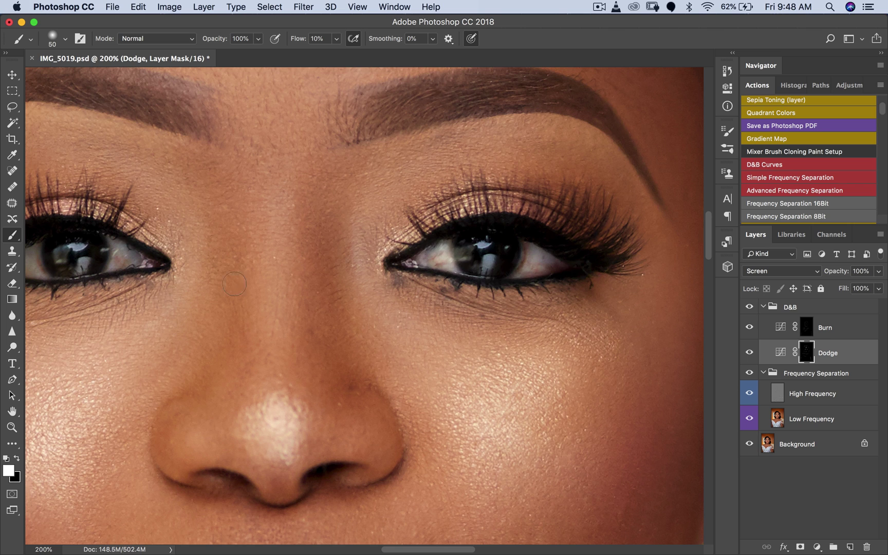
scroll(115, 258, "left", 5)
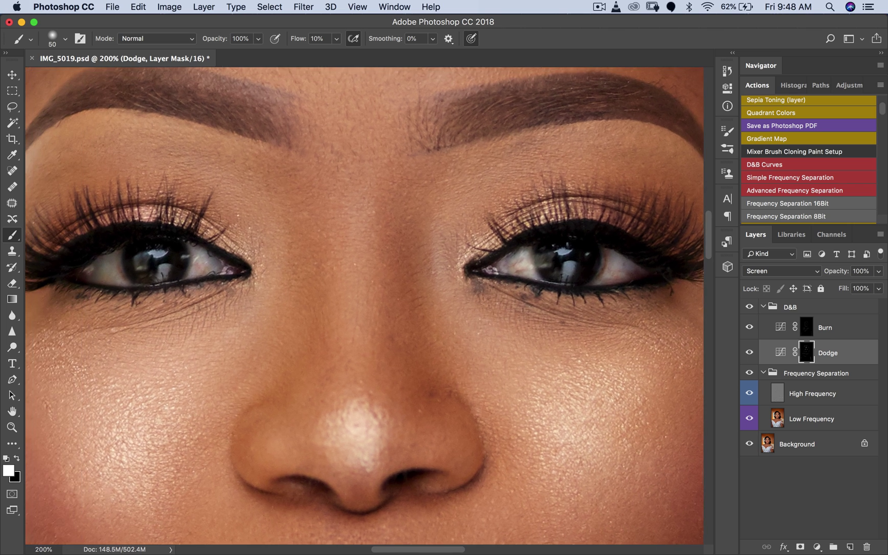
mouse_move(114, 262)
left_mouse_down()
mouse_move(100, 279)
mouse_move(119, 269)
mouse_move(103, 257)
left_mouse_up()
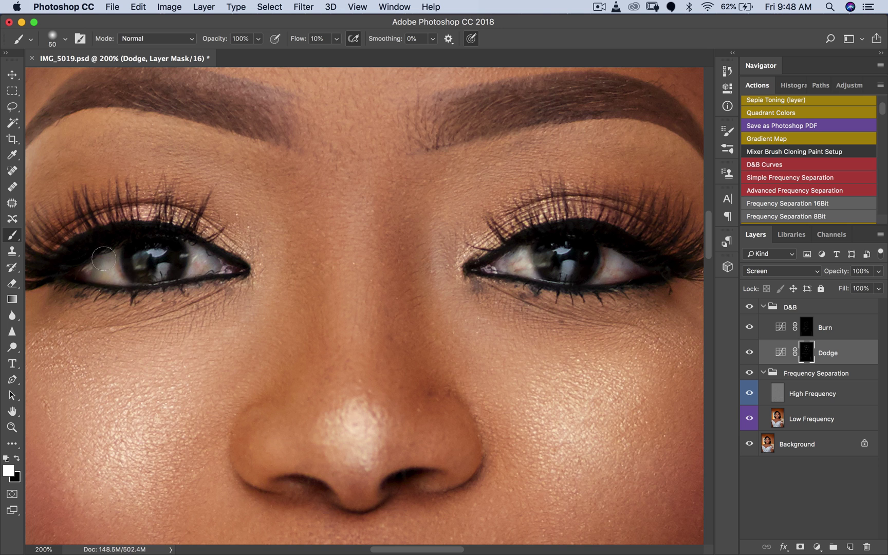
left_click(292, 294, "alt")
left_click(291, 293, "alt")
left_click(292, 292, "alt")
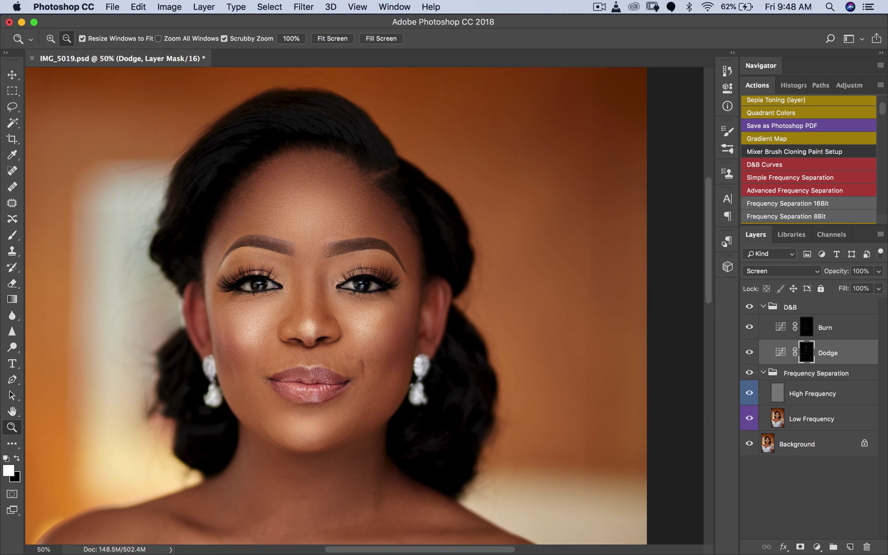
Step: Zoom out to the full portrait and repeatedly toggle the D&B group's visibility to compare, collapsing the group
key("super+minus")
key("super+minus")
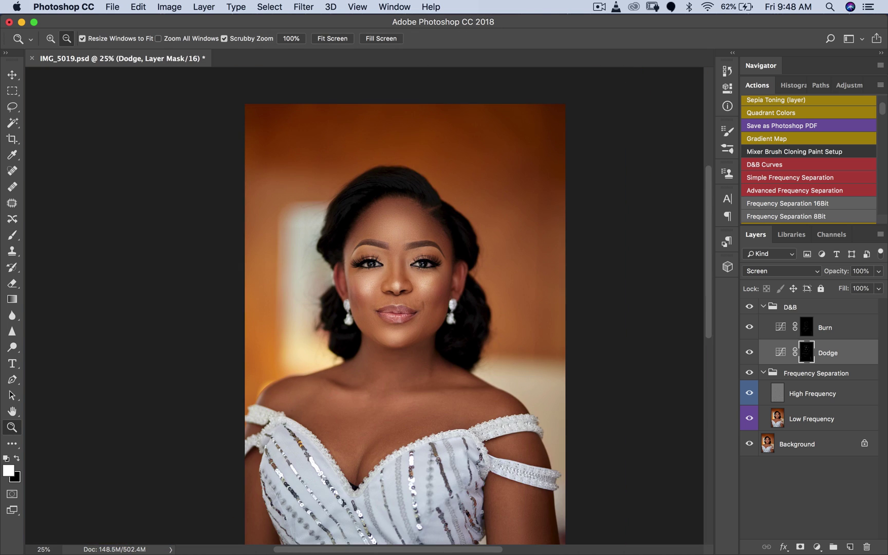
key("super+minus")
key("super+plus")
key("super+plus")
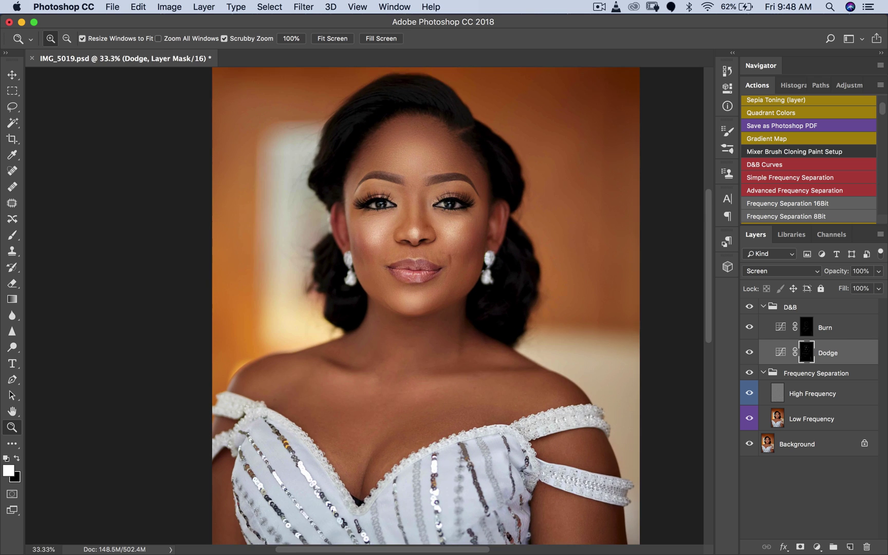
key("super+minus")
key("b")
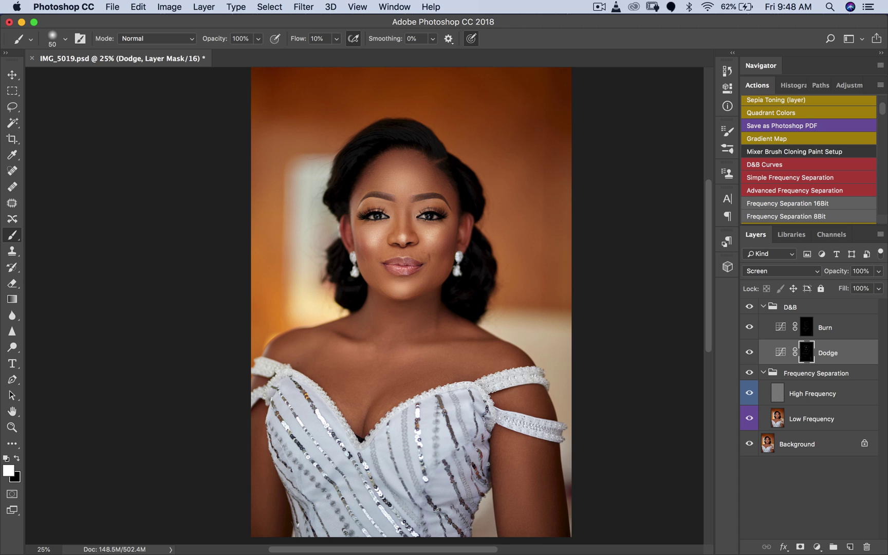
left_click(763, 307)
left_click(763, 307)
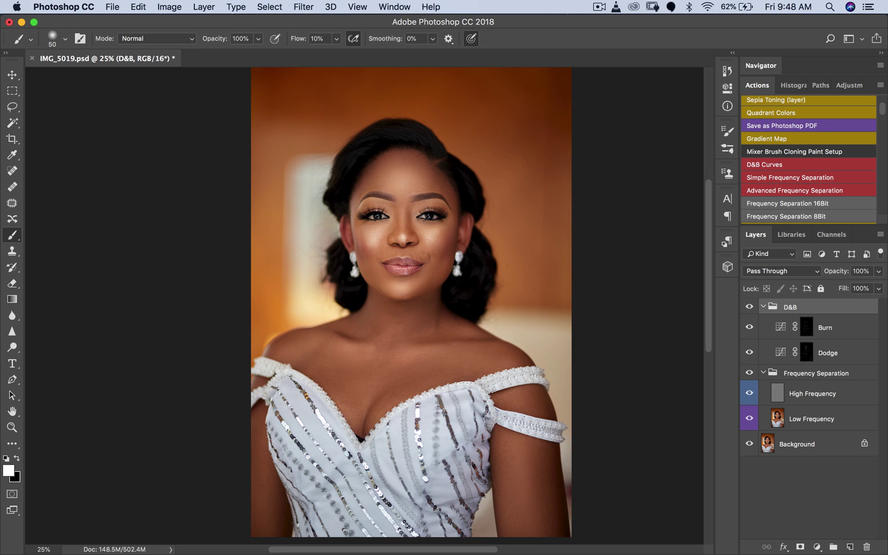
left_click(749, 306)
left_click(749, 307)
left_click(762, 306)
left_click(749, 307)
left_click(749, 307)
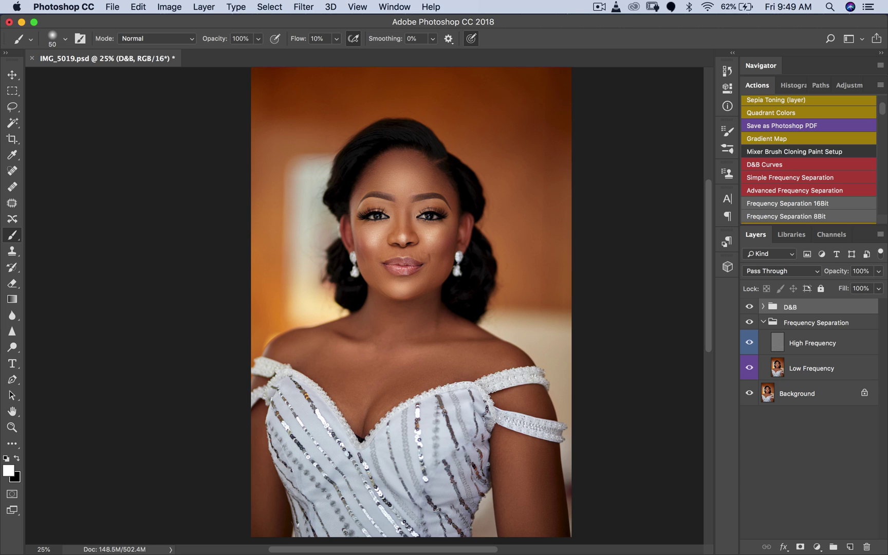
left_click(749, 306)
left_click(749, 307)
left_click(749, 307)
left_click(748, 307)
left_click(749, 307)
left_click(749, 307)
Step: Collapse the Frequency Separation group and add a Levels adjustment layer at the top of the stack
left_click(763, 322)
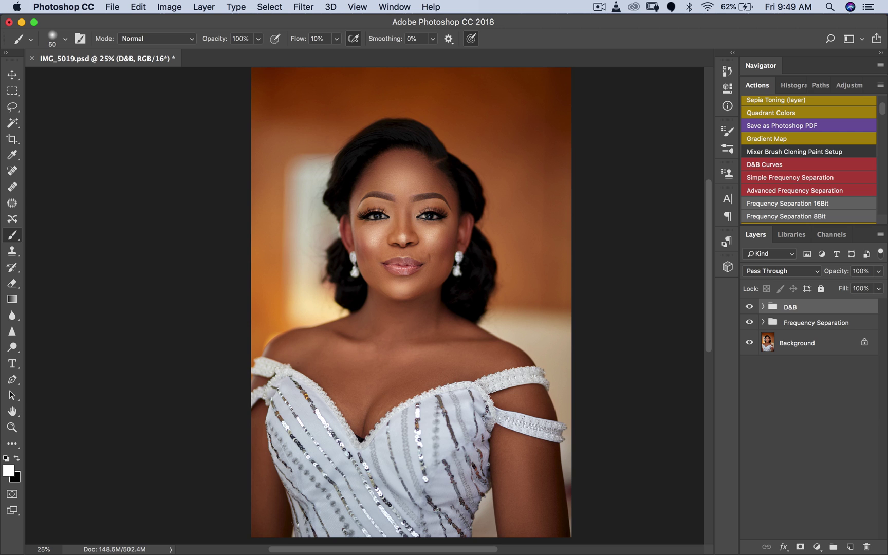
key("z")
left_click(502, 313, "alt")
left_click(334, 284)
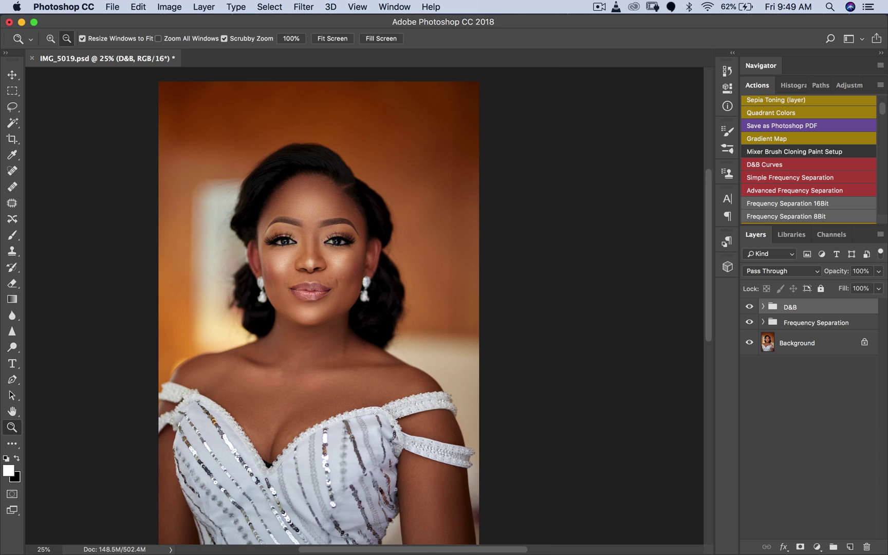
key("super+minus")
key("b")
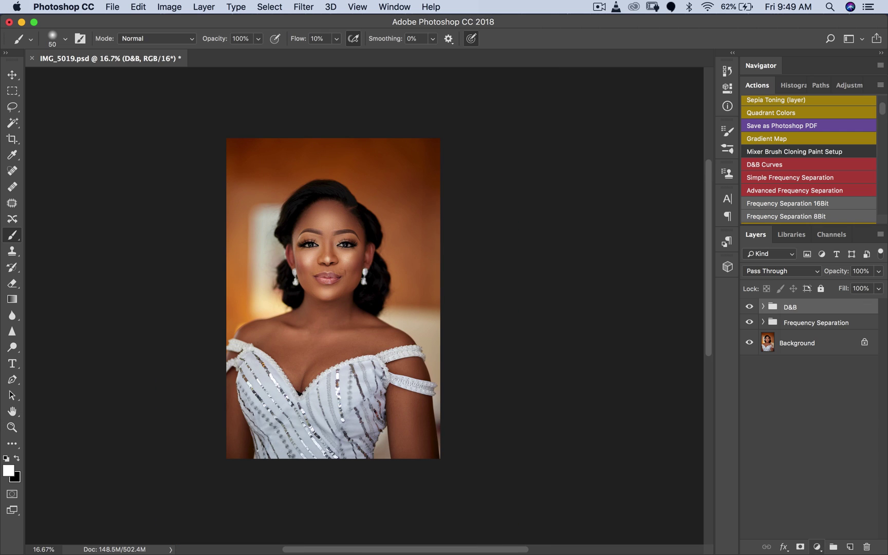
left_click(817, 547)
left_click(821, 362)
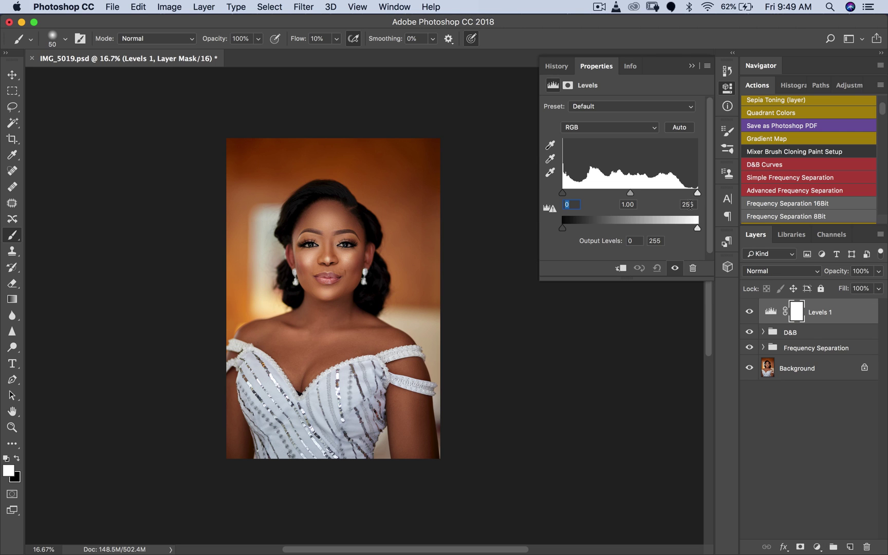
Step: Set the Levels 1 input levels to black 2 and white 234, then hide its Properties
left_click_drag(691, 198, 686, 195)
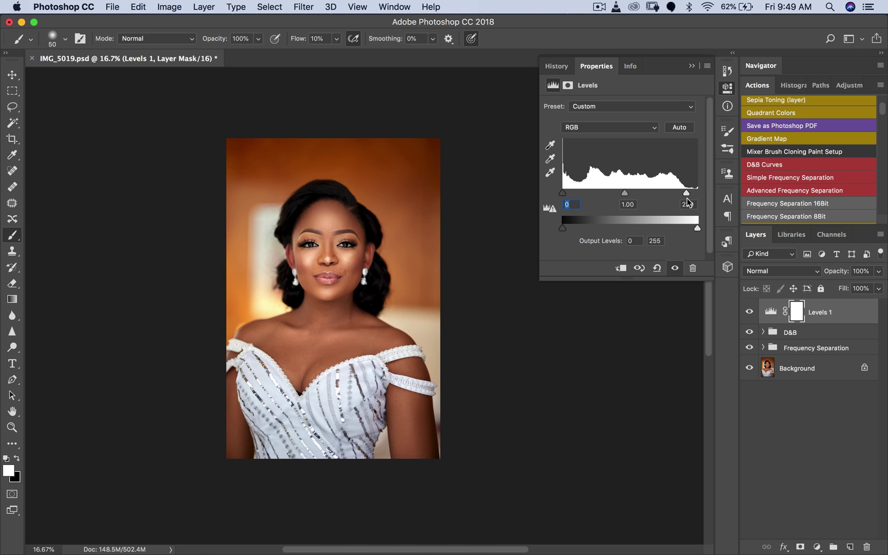
left_click_drag(562, 193, 564, 195)
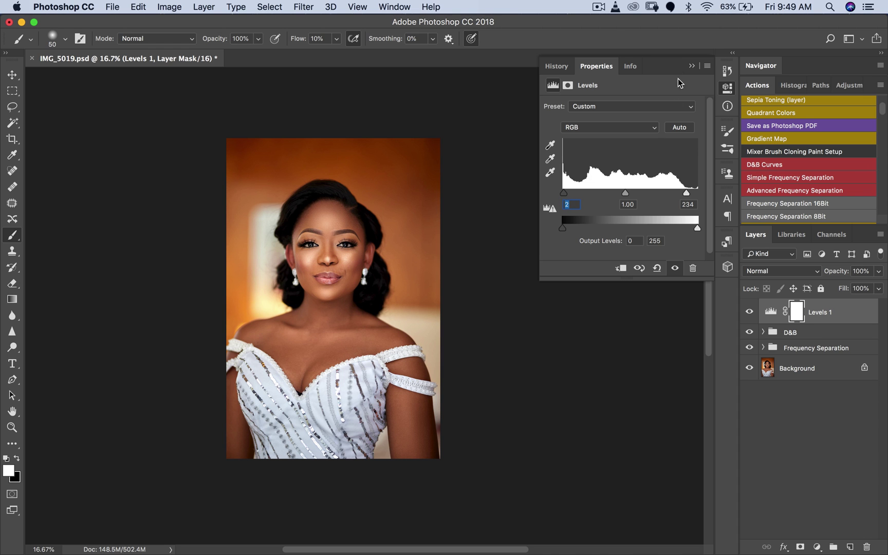
left_click(692, 66)
key("z")
left_click(321, 298)
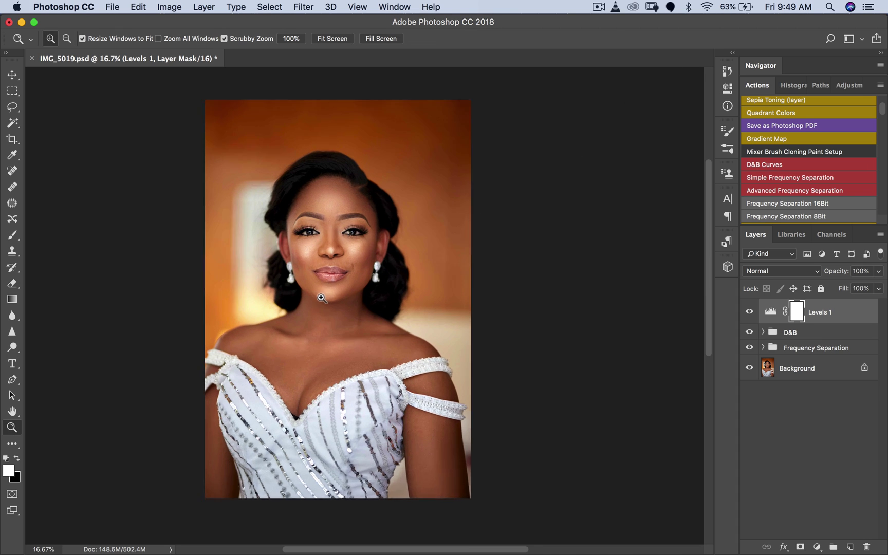
left_click(313, 300)
left_click(315, 299, "alt")
left_click(339, 310, "alt")
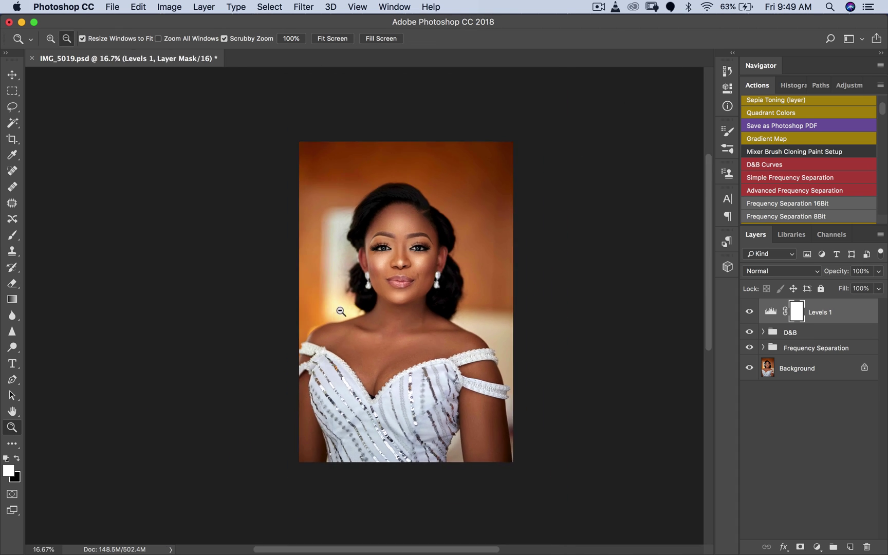
left_click(340, 311)
key("b")
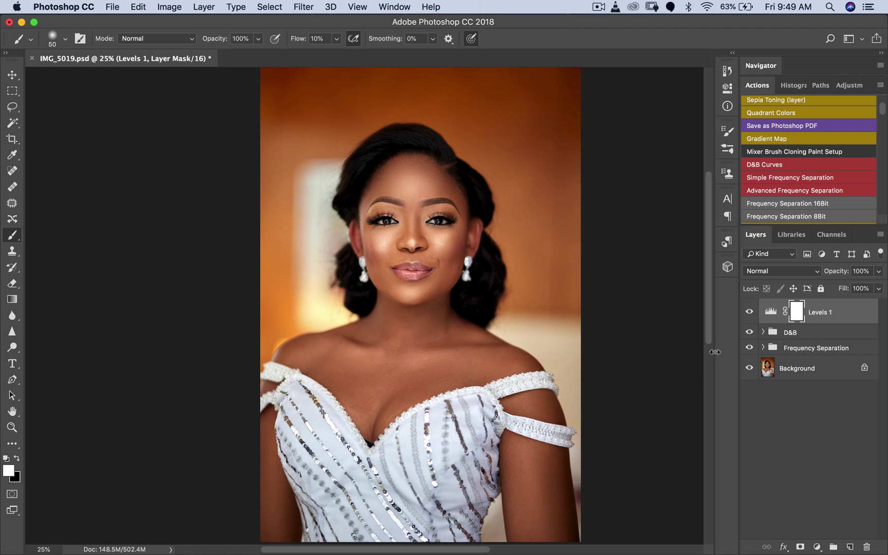
Step: Add a Photo Filter layer using the Cooling Filter (82) preset at 25% density
left_click(817, 546)
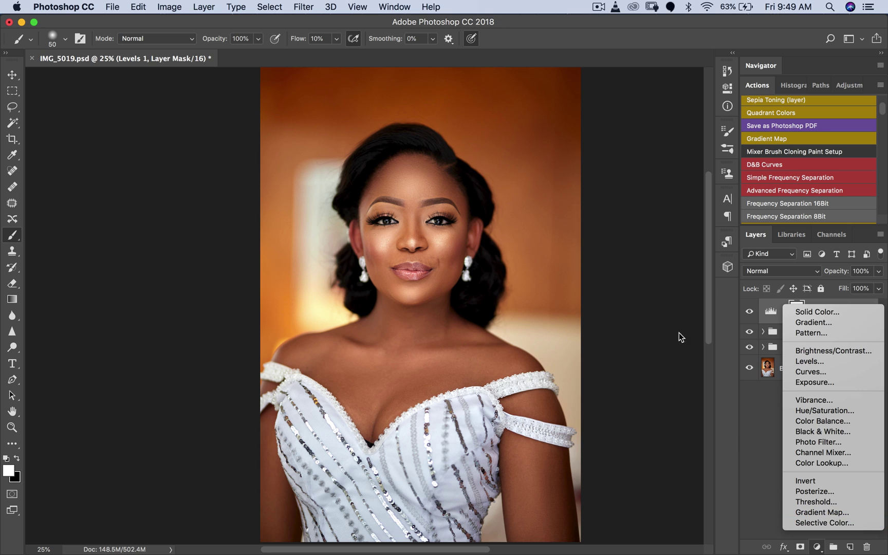
left_click(744, 410)
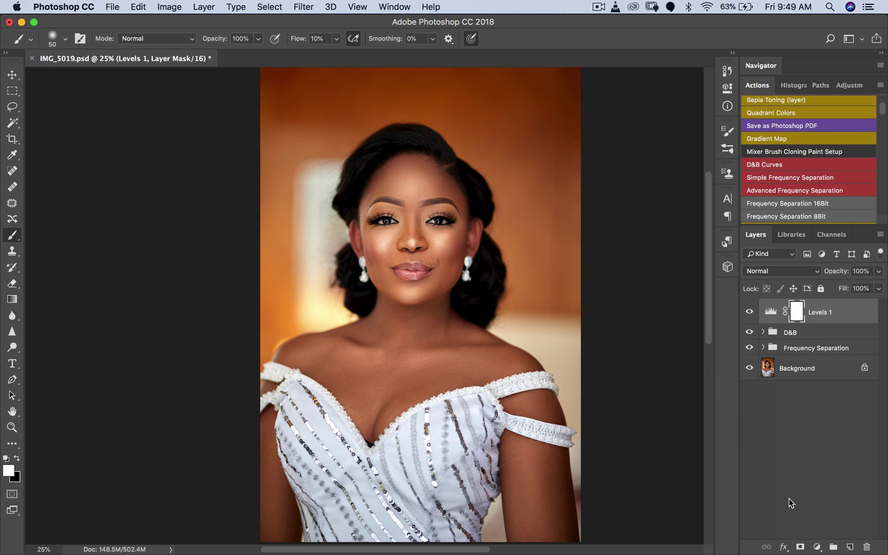
left_click(816, 546)
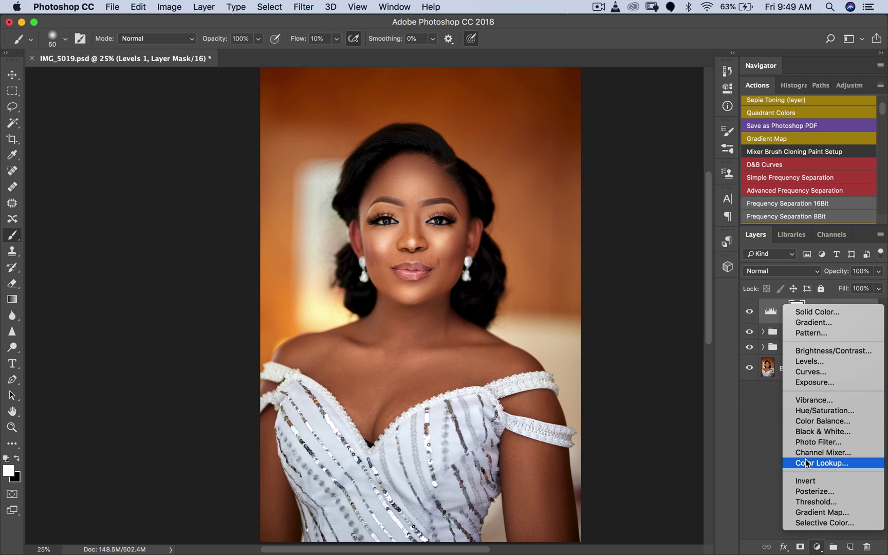
left_click(760, 451)
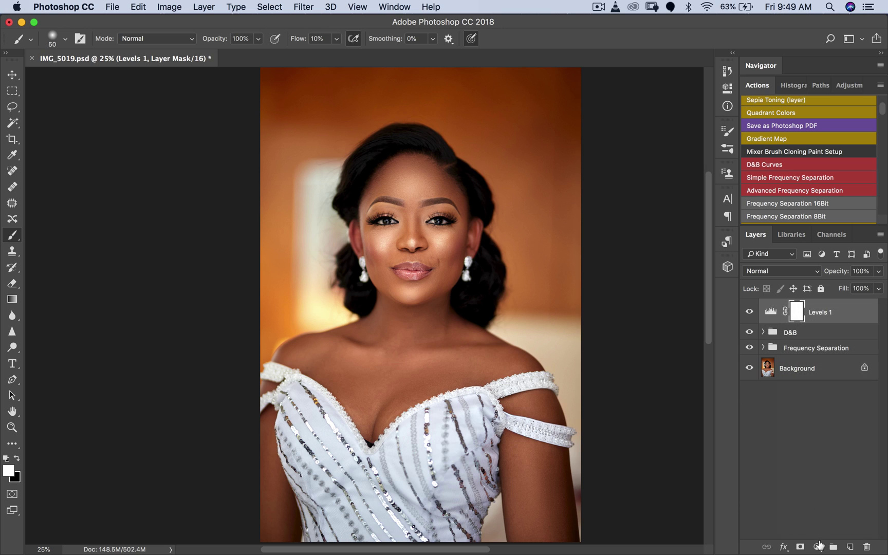
left_click(818, 545)
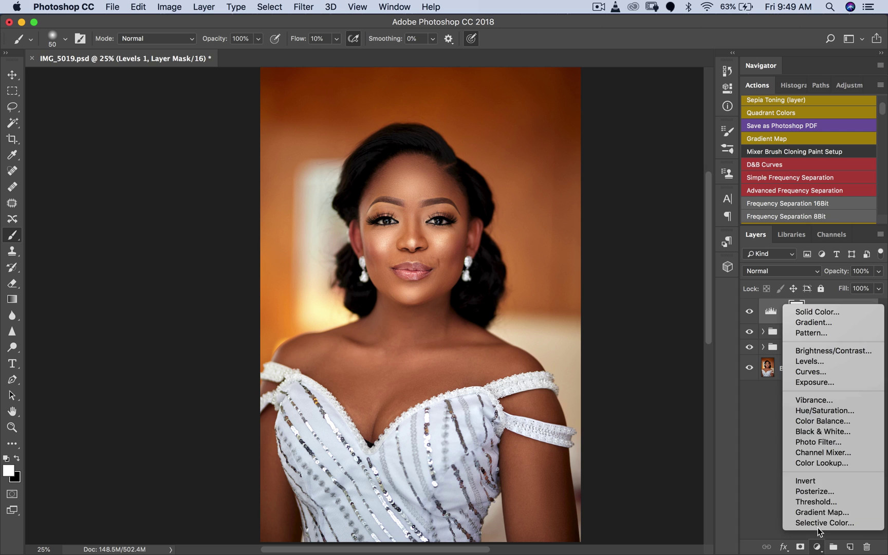
left_click(818, 443)
left_click(601, 106)
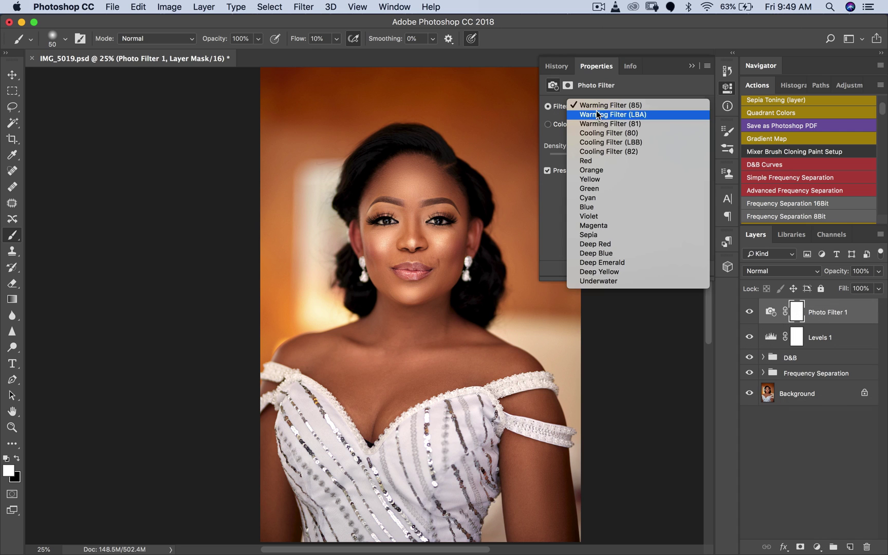
left_click(601, 150)
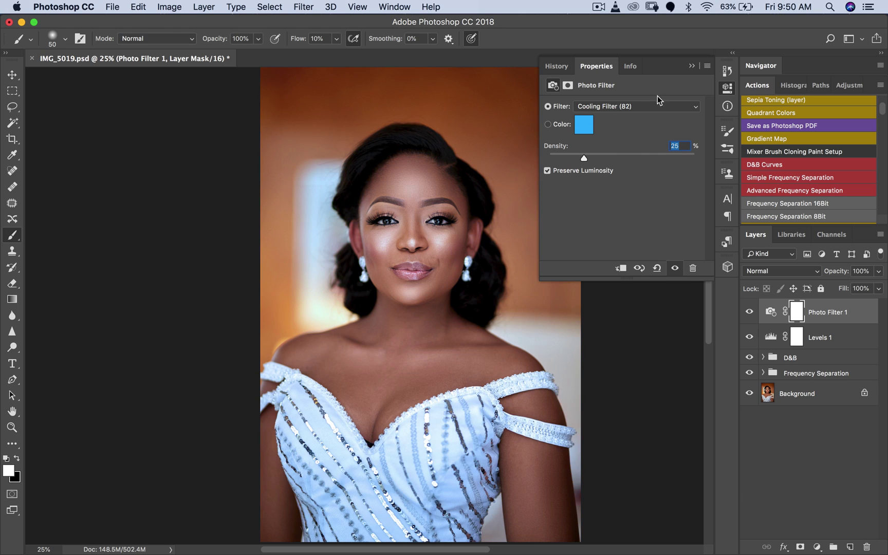
left_click(692, 66)
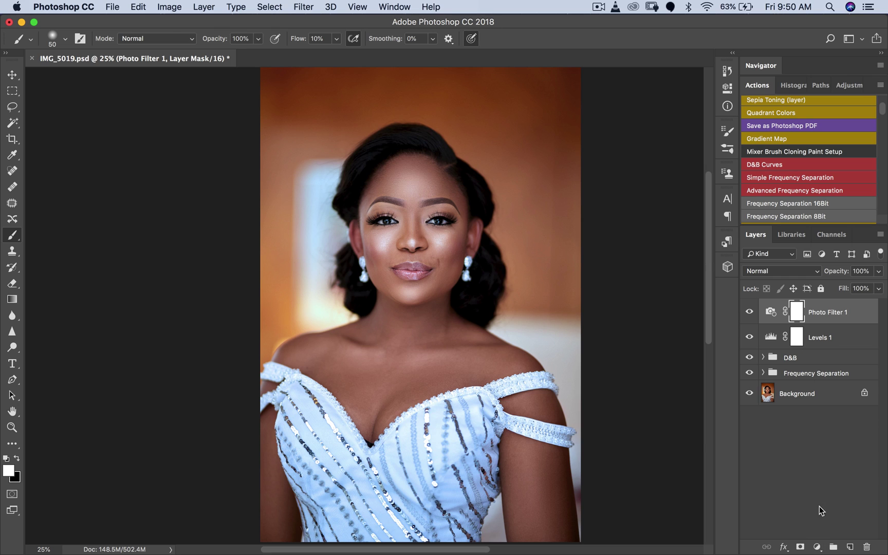
left_click(816, 547)
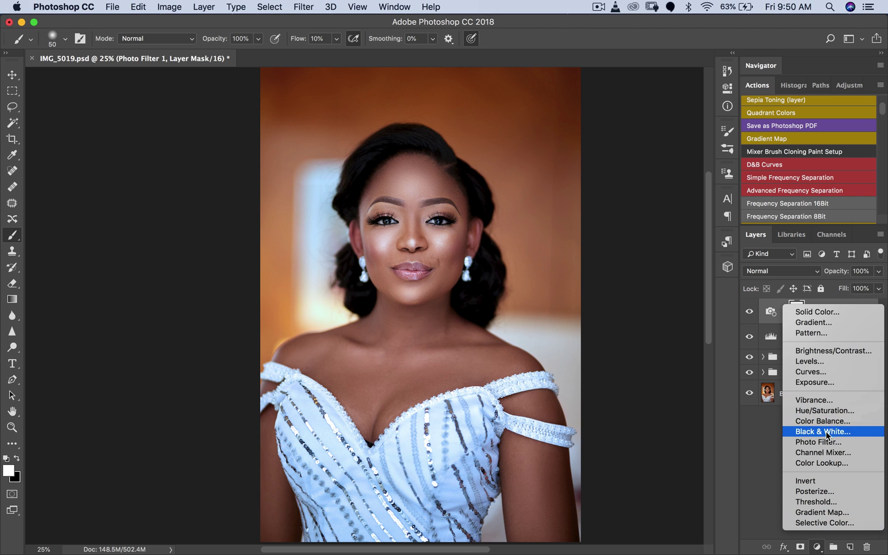
Step: Add a Black & White 1 layer, duplicate Photo Filter 1 beneath it, and clip Black & White 1 onto the copy
left_click(822, 432)
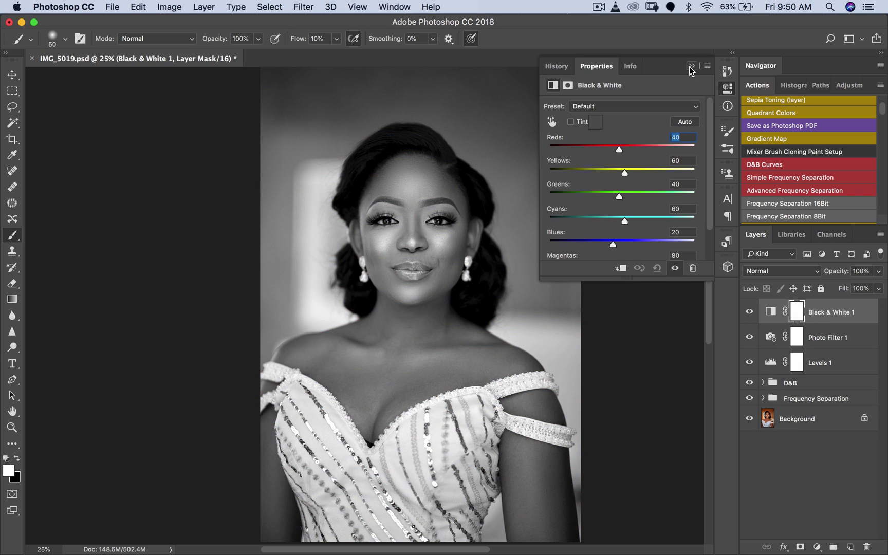
left_click(687, 62)
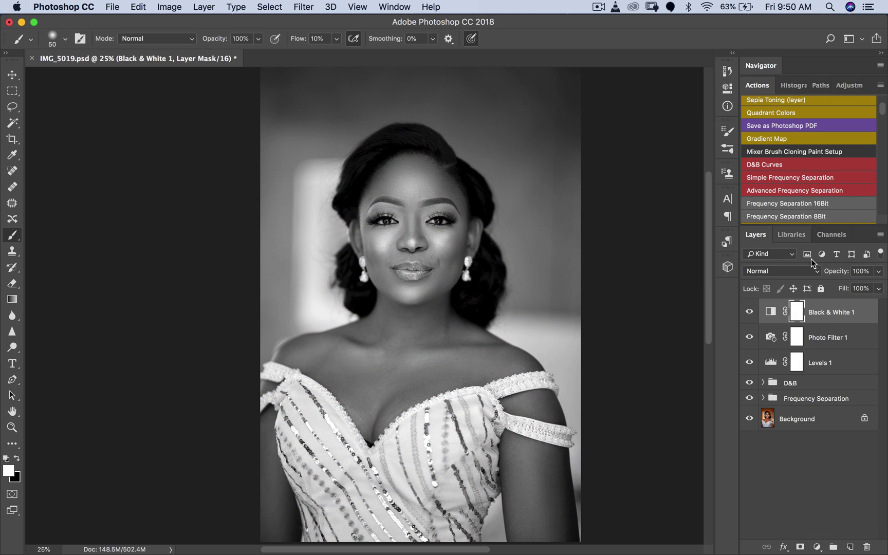
left_click(808, 323, "alt")
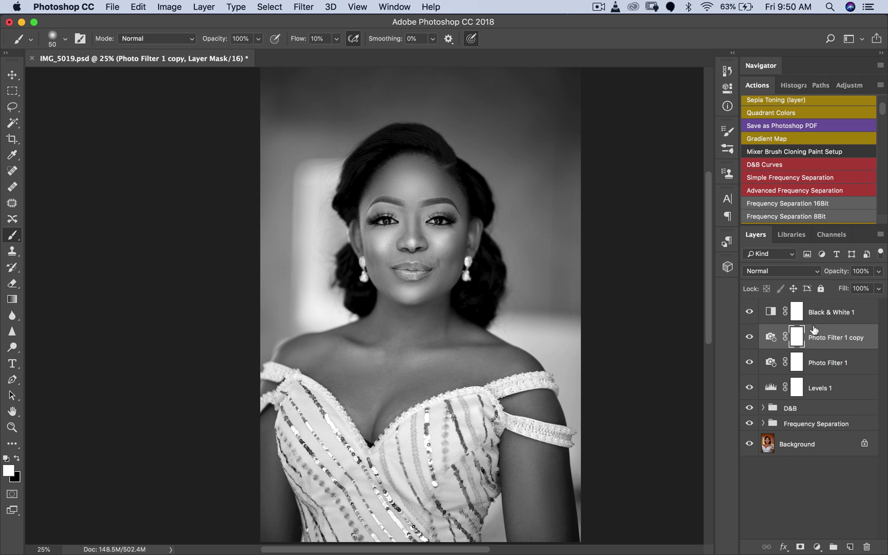
left_click_drag(811, 321, 812, 322)
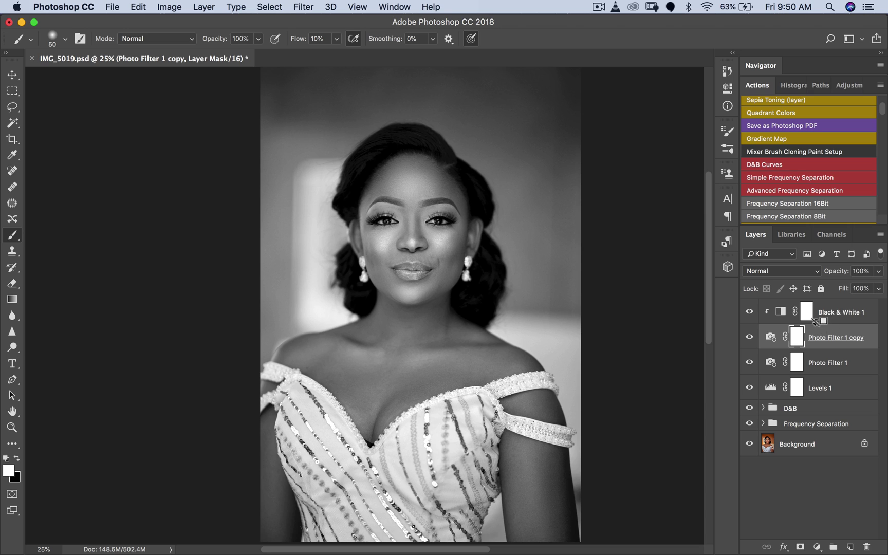
left_click_drag(822, 331, 820, 318)
Step: Lower Black & White 1 opacity to 13%, keeping Photo Filter 1 copy at 100%
left_click(878, 271)
left_click_drag(832, 282, 828, 290)
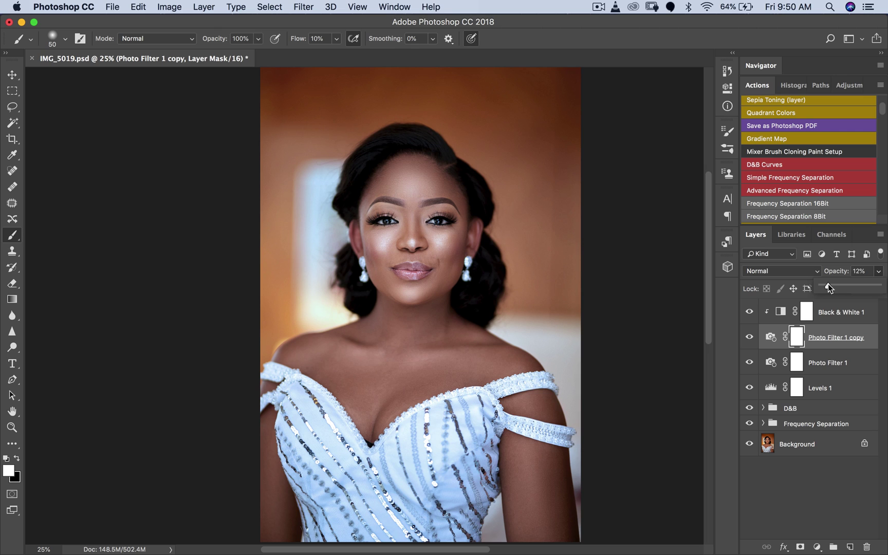
left_click(824, 331)
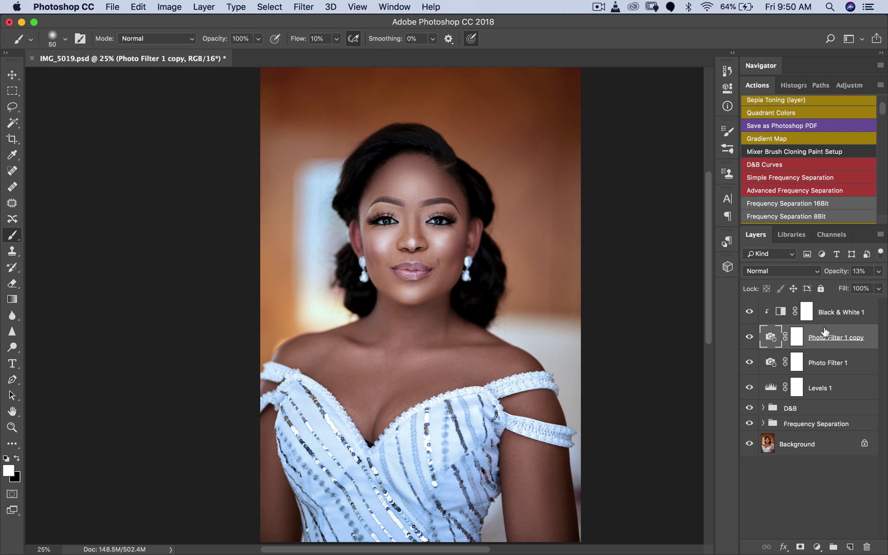
left_click(842, 314)
left_click(841, 329)
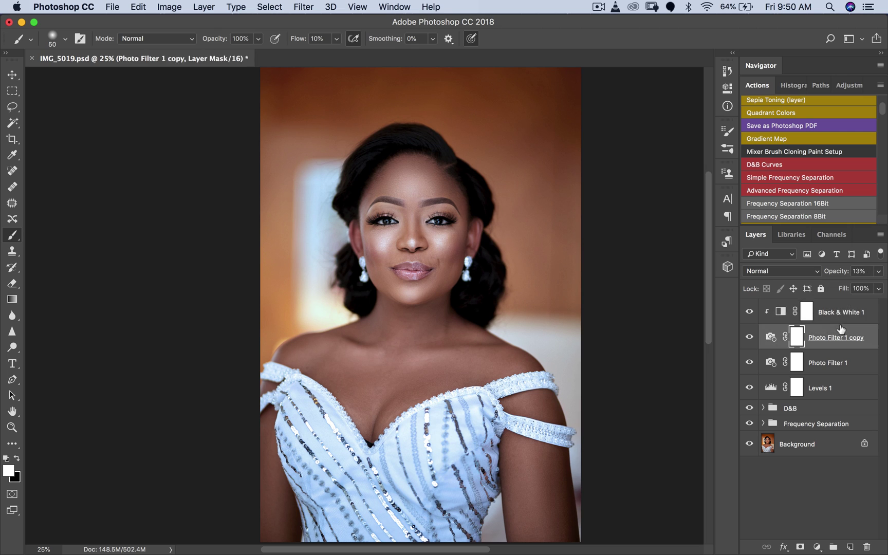
left_click(879, 271)
left_click_drag(830, 287, 882, 289)
left_click(869, 302)
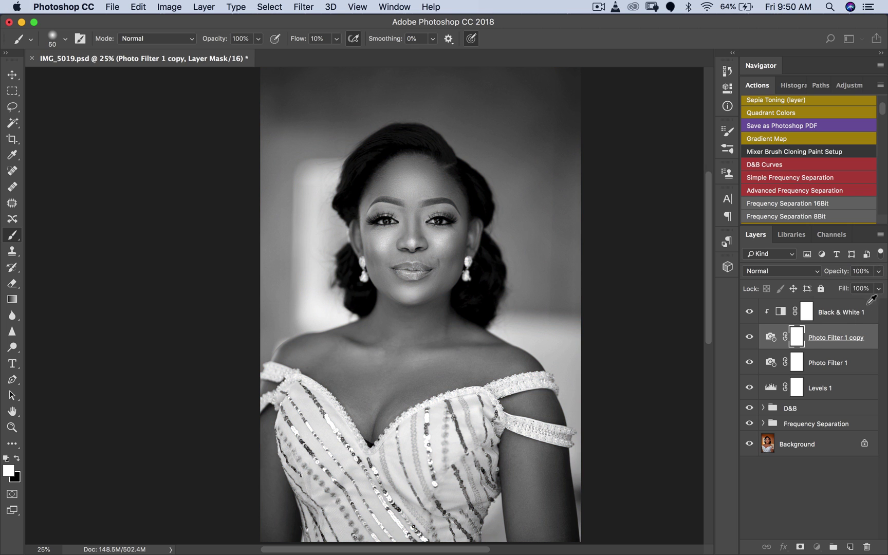
left_click(878, 271)
left_click(827, 286)
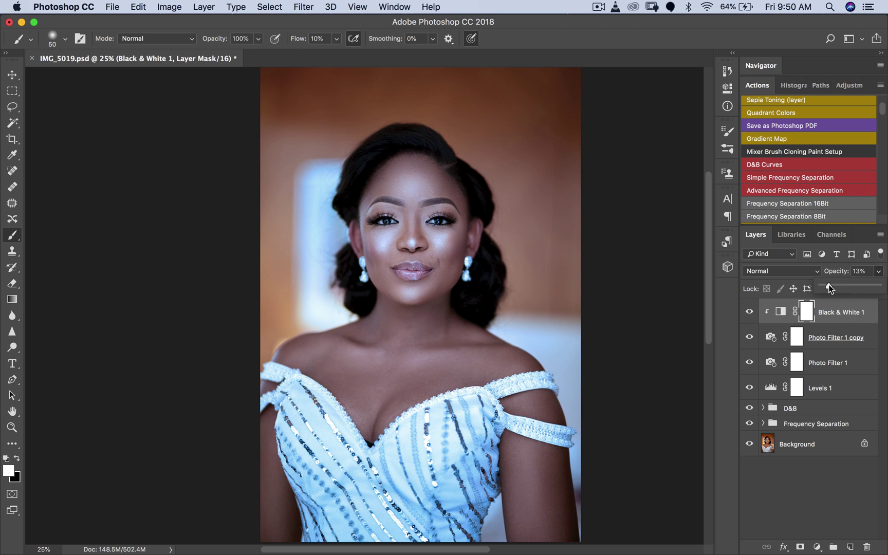
Step: Invert the Photo Filter 1 copy mask to black and delete the original Photo Filter 1 layer
left_click(835, 329)
left_click(798, 341)
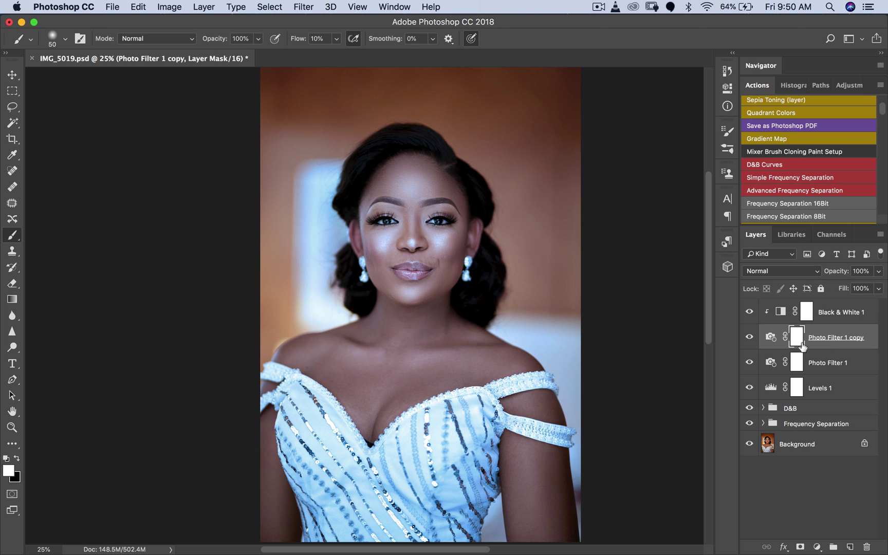
key("super+i")
left_click(749, 338)
left_click(748, 338)
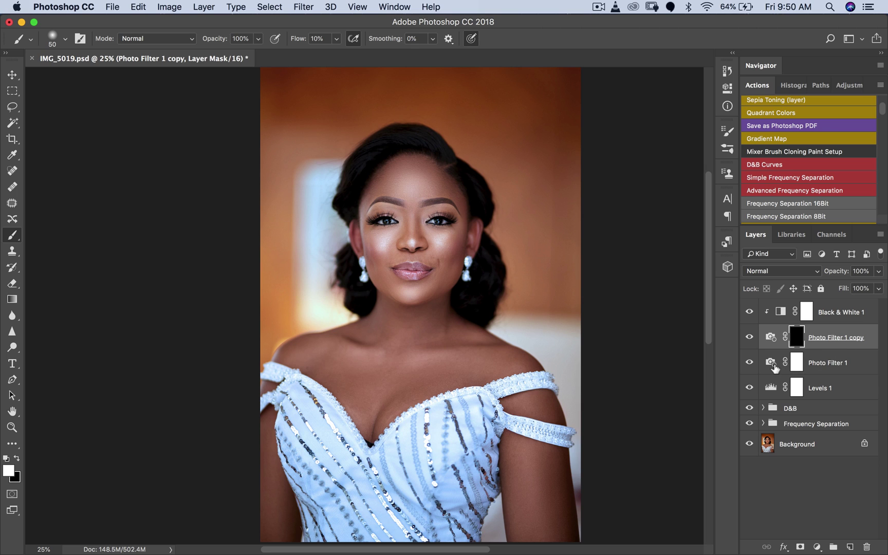
left_click(830, 367)
key("BackSpace")
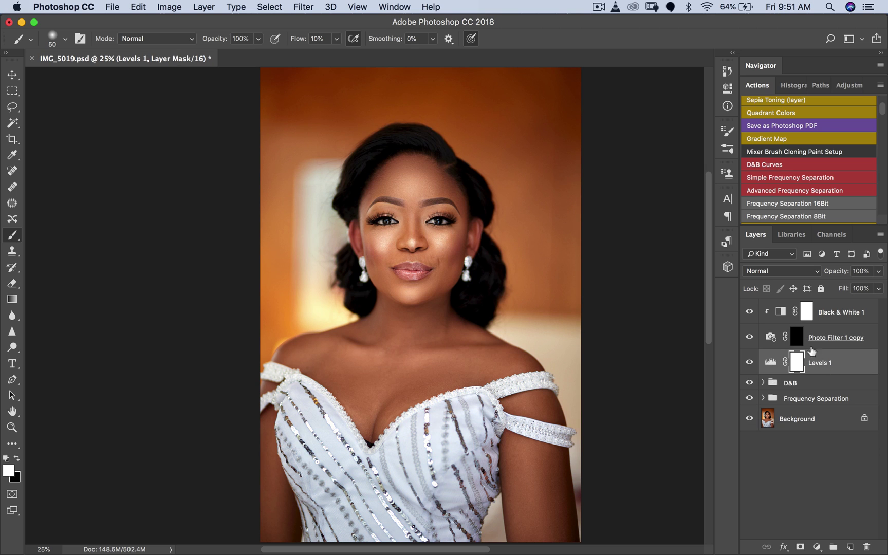
Step: Target the Photo Filter 1 copy mask with the regular Brush at 100% flow, zoomed in on the eyes
left_click(851, 332)
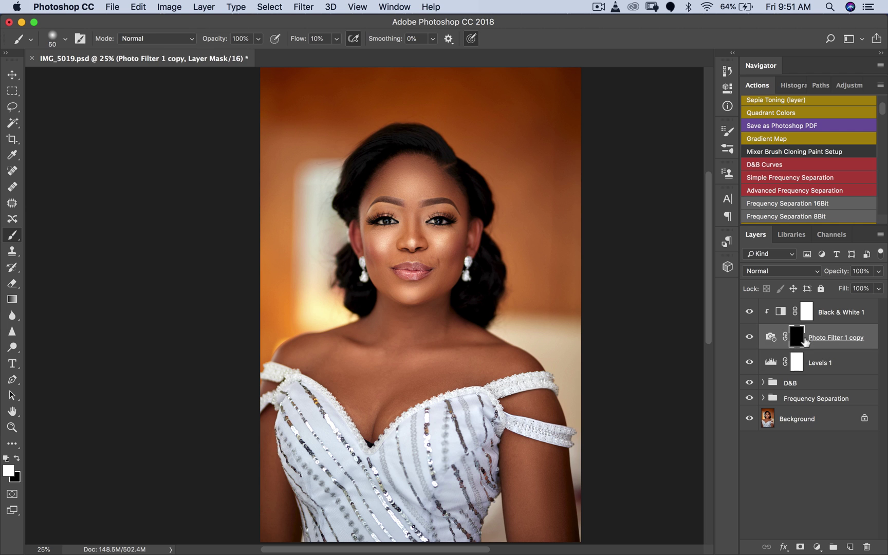
right_click(15, 238)
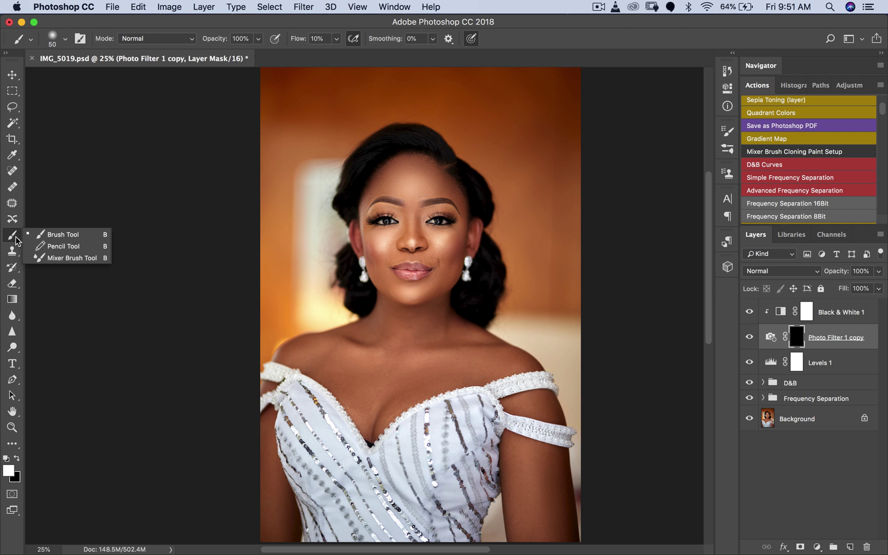
left_click(58, 237)
key("super+space")
left_click(404, 215, "super")
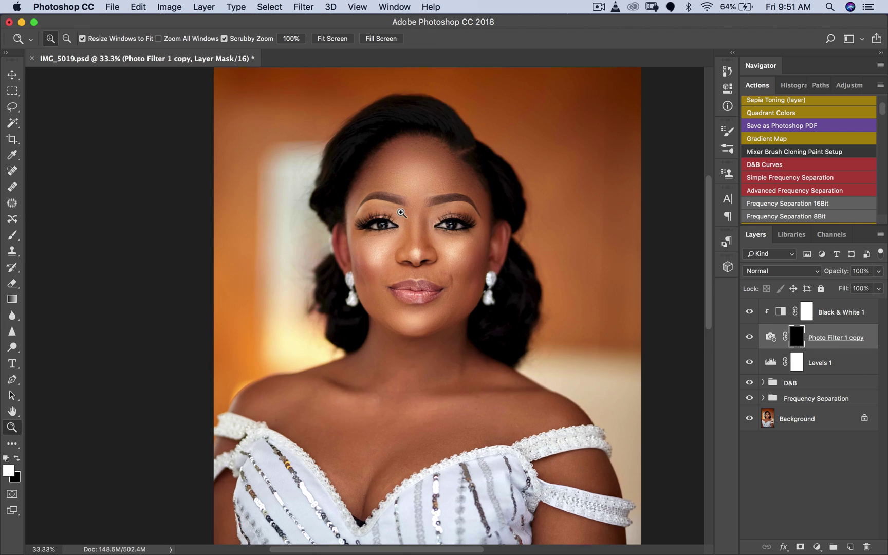
left_click(404, 216, "super")
left_click(405, 216, "super")
left_click(405, 217, "super")
mouse_move(336, 40)
left_mouse_down()
mouse_move(334, 52)
mouse_move(518, 34)
left_mouse_up()
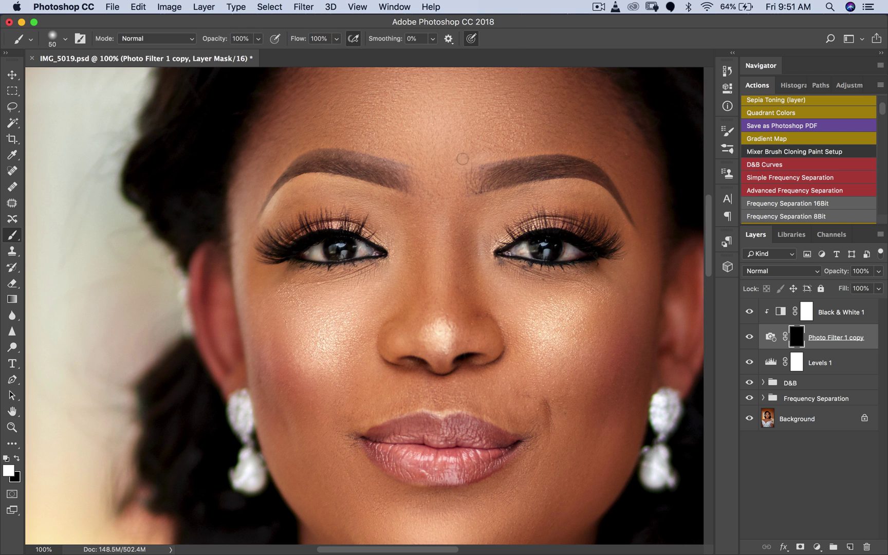
key("z")
left_click(519, 257)
left_click(553, 272, "alt")
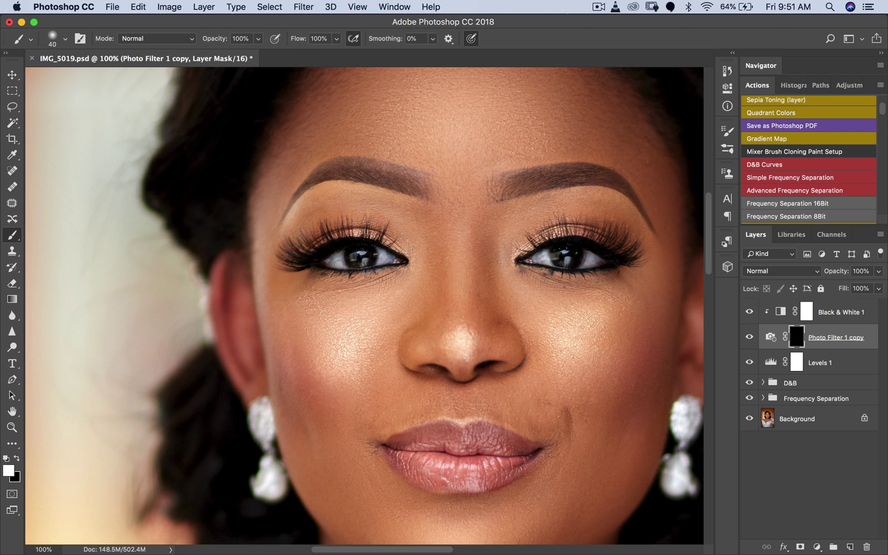
Step: Zoom back out to view the whole portrait at 25%
key("z")
left_click(540, 275, "alt")
left_click(540, 275, "alt")
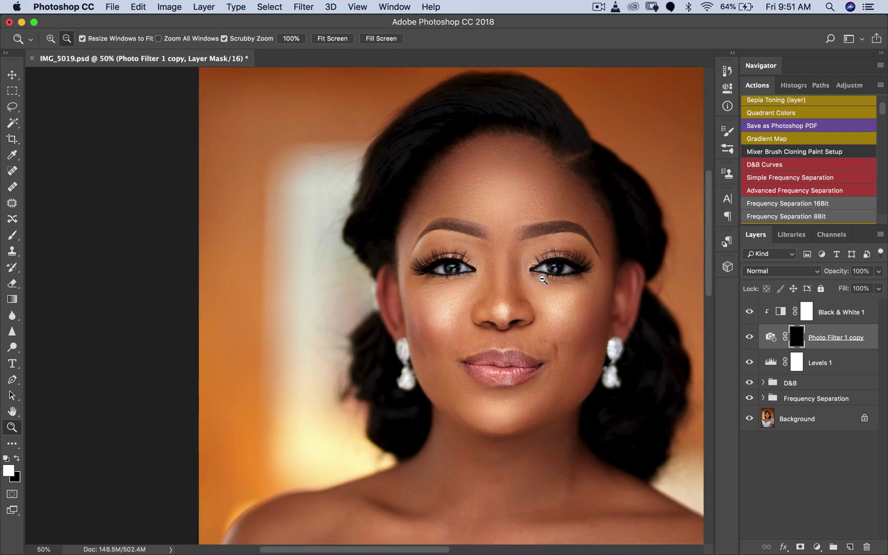
left_click(540, 276, "alt")
left_click(539, 278, "alt")
left_click(359, 352, "alt")
left_click(354, 343)
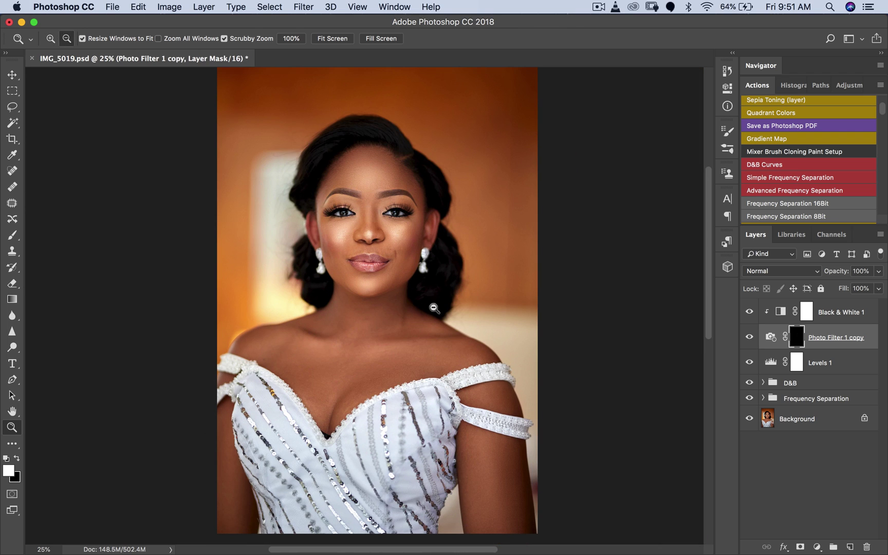
key("b")
left_click(838, 309)
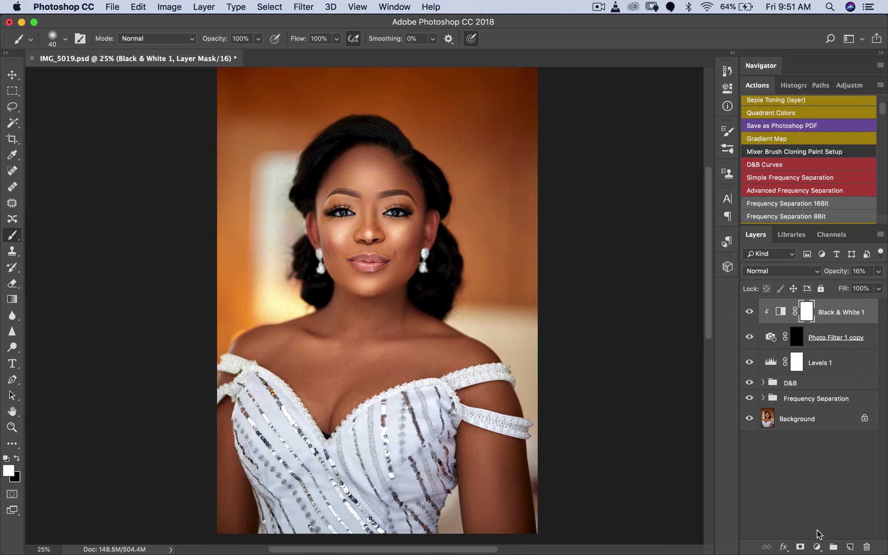
Step: Add a Photo Filter adjustment layer set to Cooling Filter (82)
left_click(817, 546)
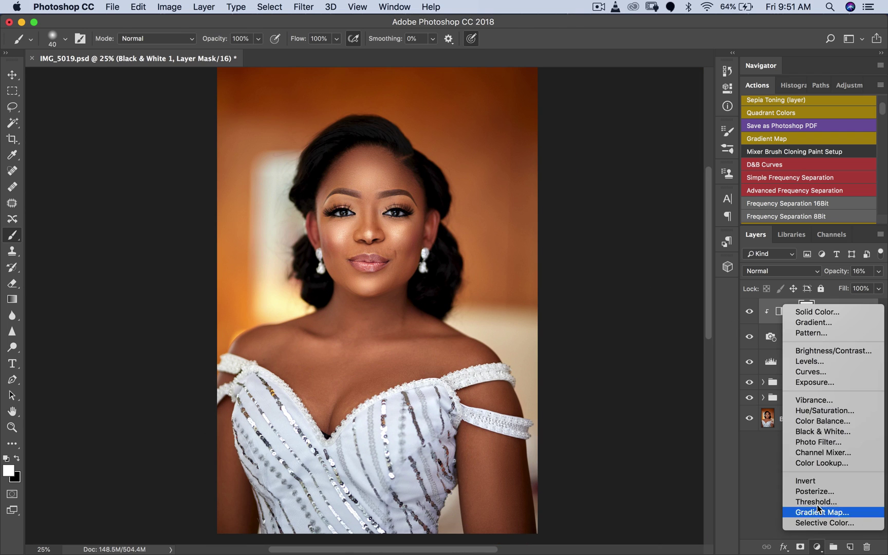
left_click(820, 442)
left_click(600, 111)
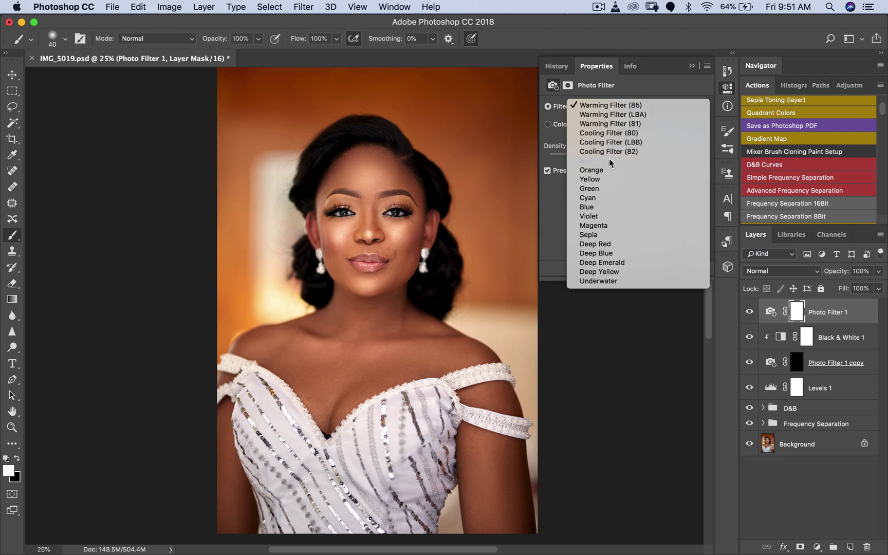
left_click(608, 160)
left_click(617, 108)
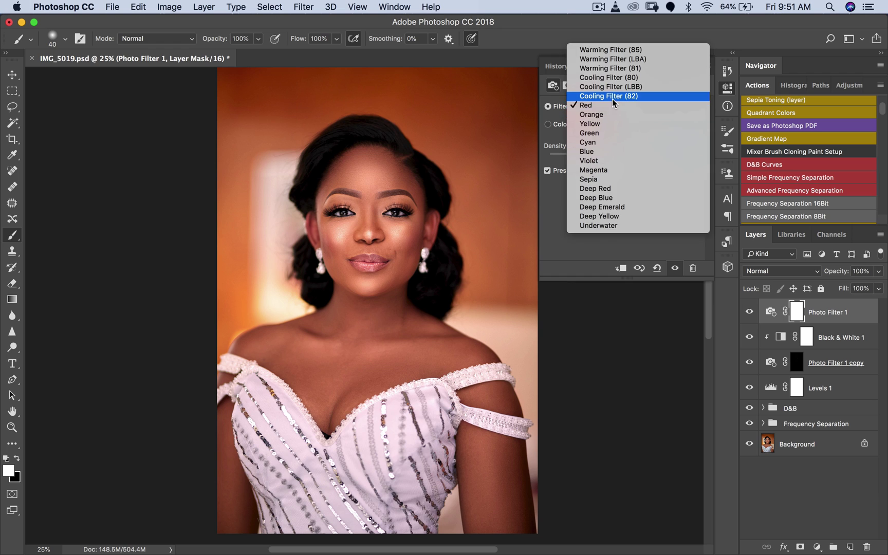
left_click(611, 99)
left_click(691, 66)
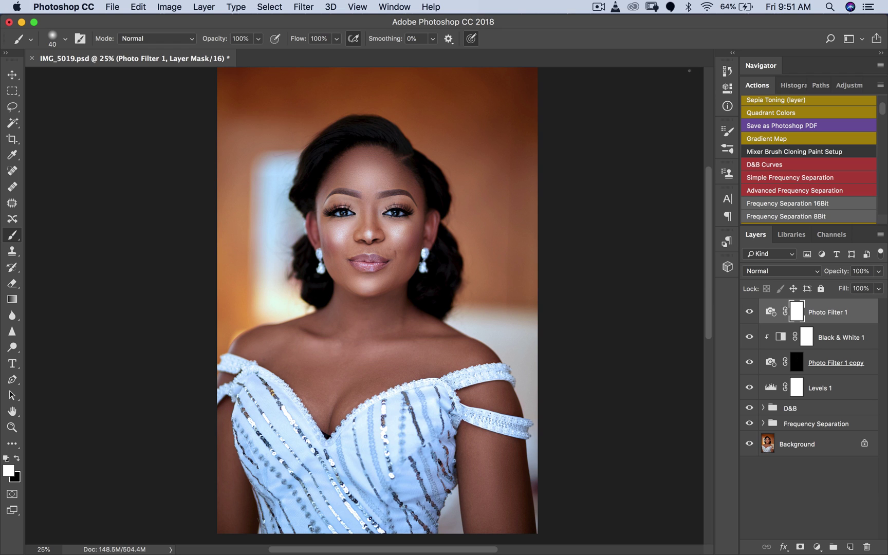
Step: Set the Photo Filter 1 layer opacity to 70%
left_click(862, 272)
type("70")
key("Return")
Step: Review the cooled portrait at full view, then select all layers above Background
key("z")
key("super+minus")
key("super+minus")
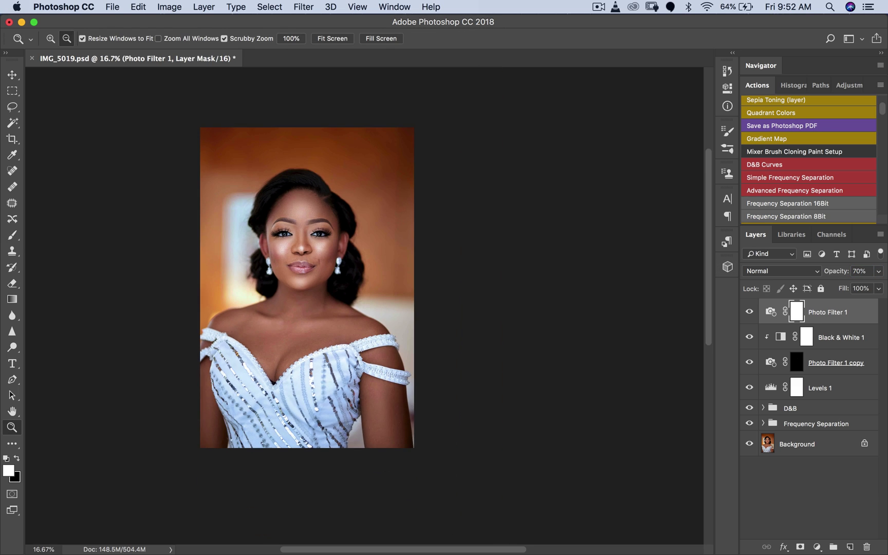
key("super+plus")
key("super+plus")
key("super+plus")
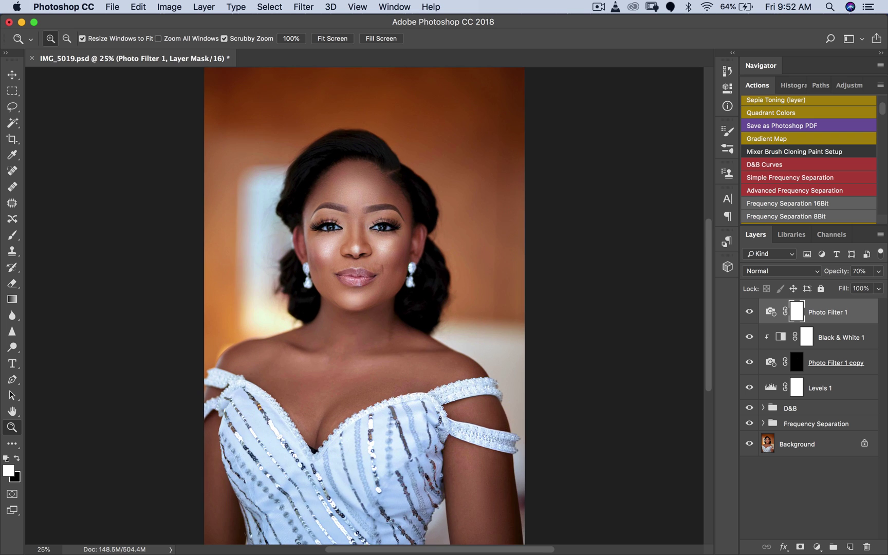
key("super+minus")
key("super+minus")
key("super+minus")
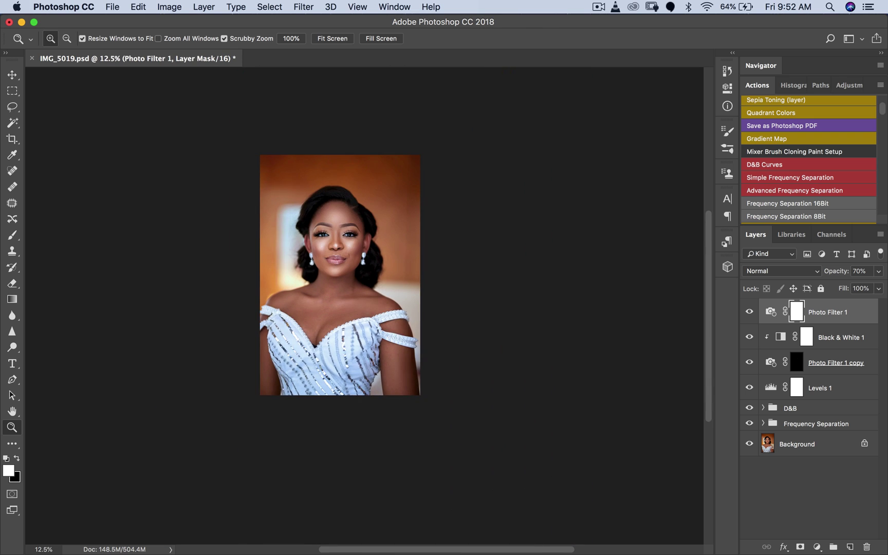
key("super+plus")
key("super+plus")
key("super+minus")
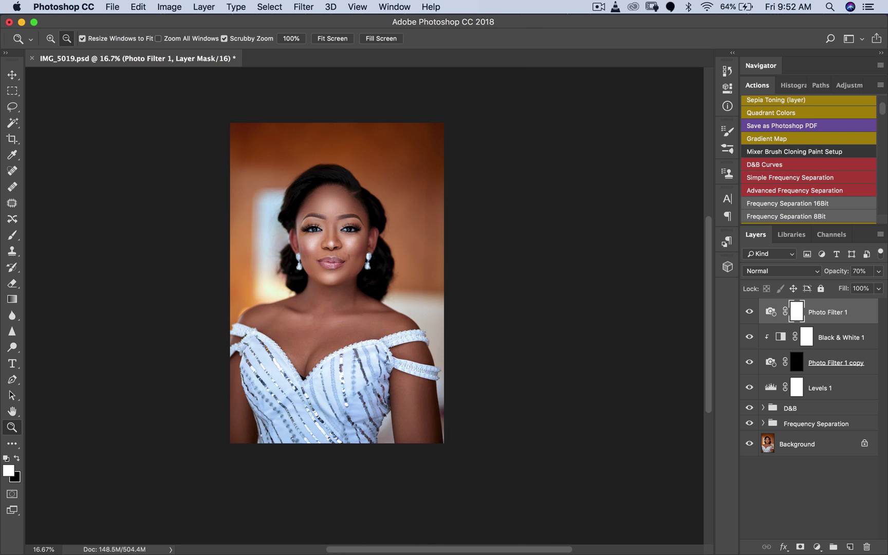
key("b")
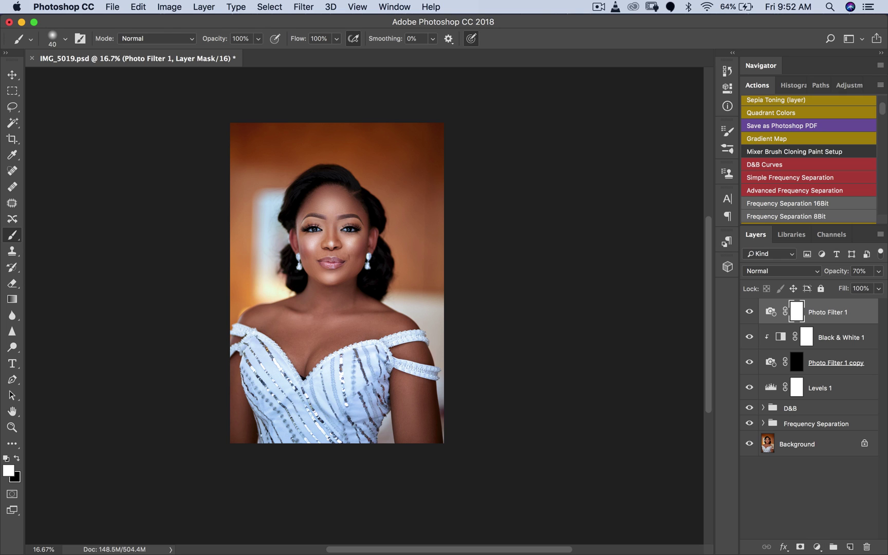
left_click(815, 424, "shift")
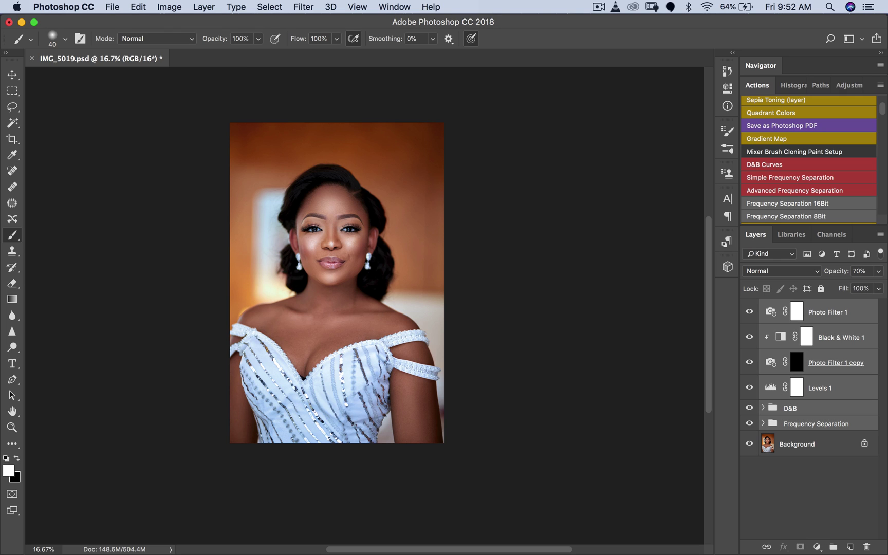
Step: Group the selected retouching layers into Group 1 with Cmd+G
key("super+alt+a")
key("super+g")
key("z")
left_click(313, 311)
left_click(313, 311)
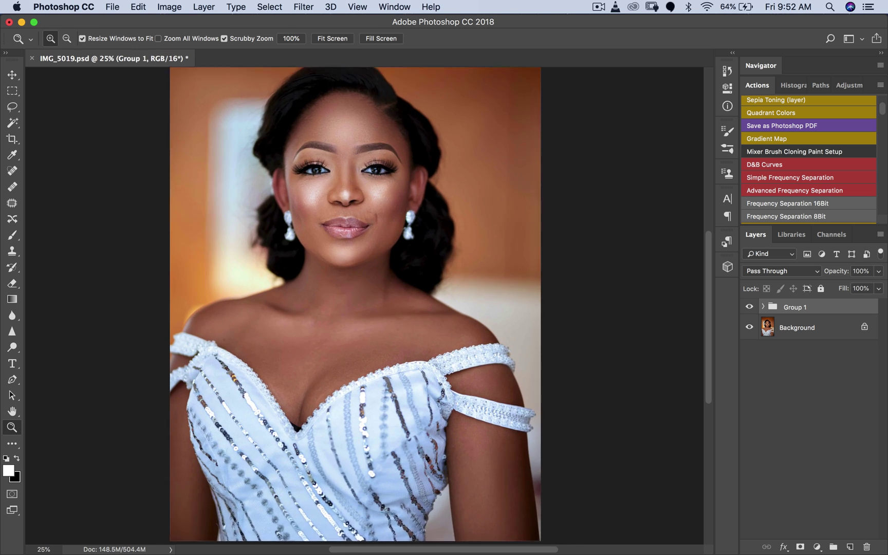
left_click(466, 291, "alt")
key("b")
Step: Toggle Group 1's visibility to compare the unedited and retouched portrait
key("super+comma")
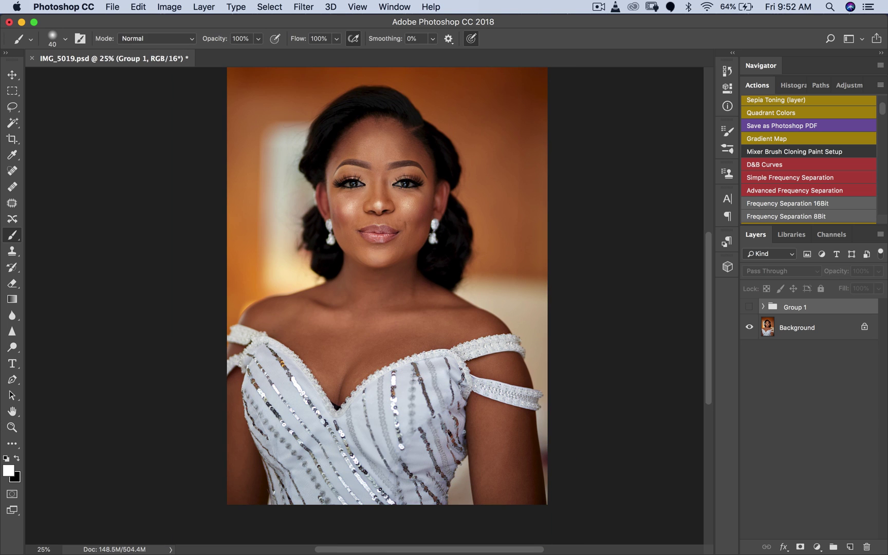
key("super+comma")
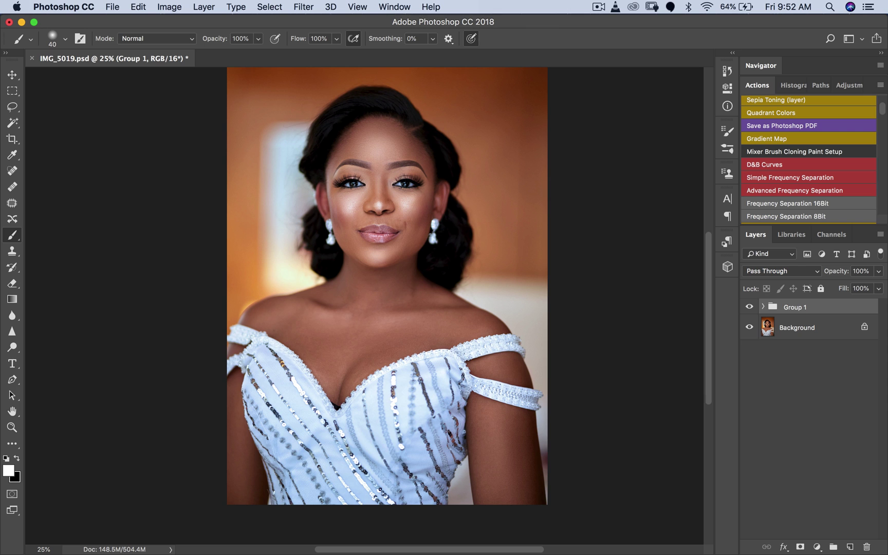
key("super+comma")
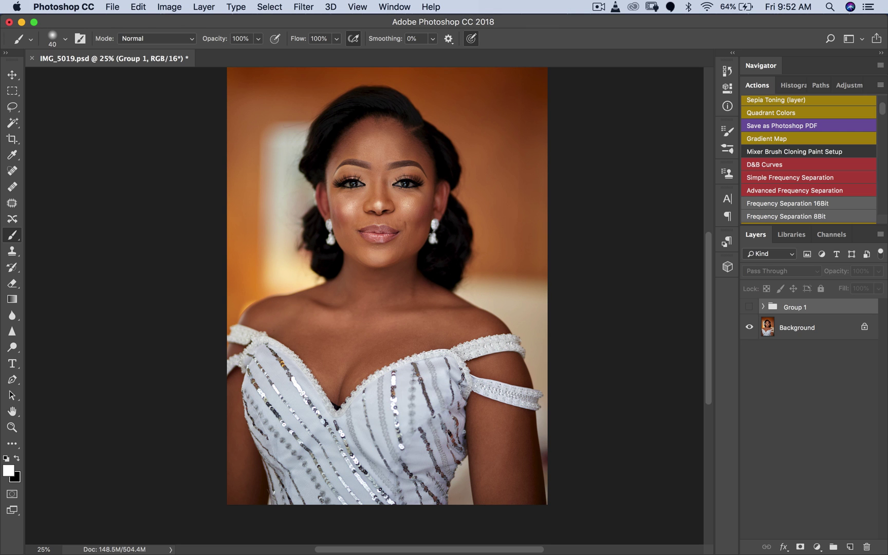
left_click(749, 306)
key("z")
left_click(503, 305, "alt")
left_click(325, 295)
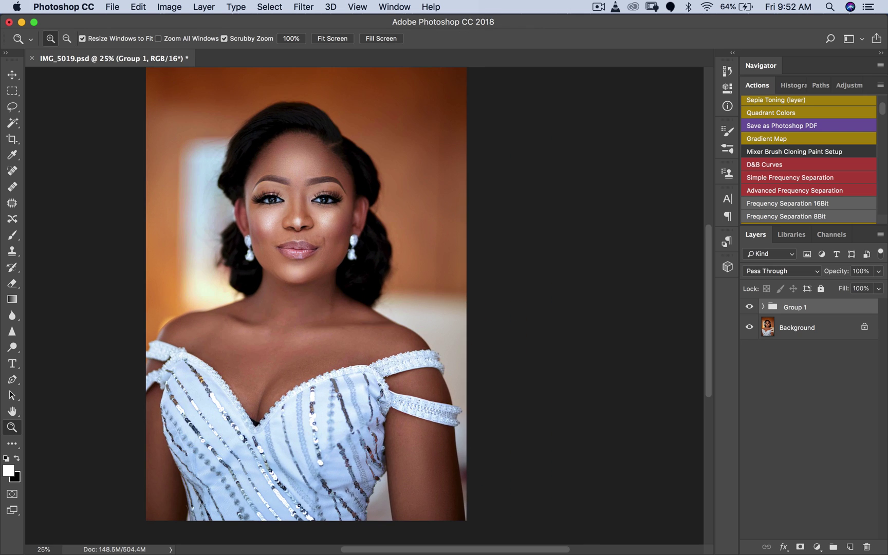
key("b")
scroll(360, 303, "left", 5)
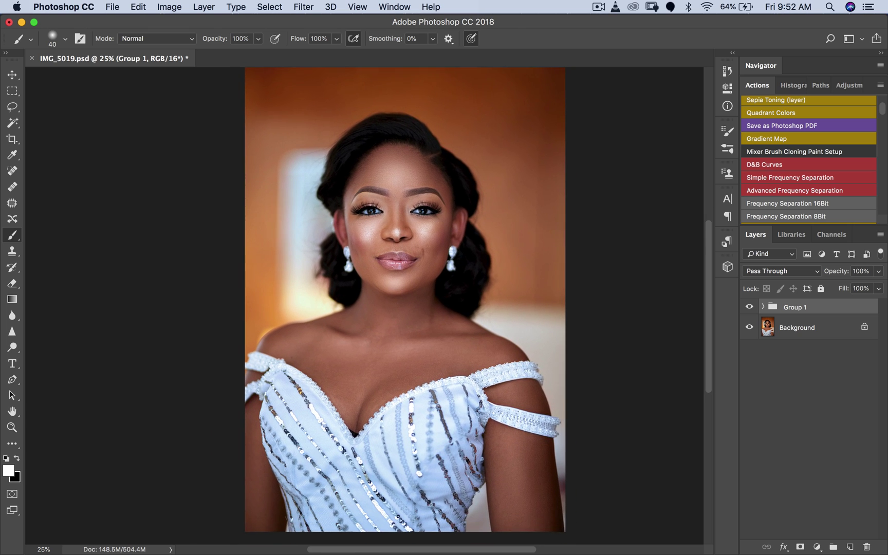
scroll(400, 304, "right", 2)
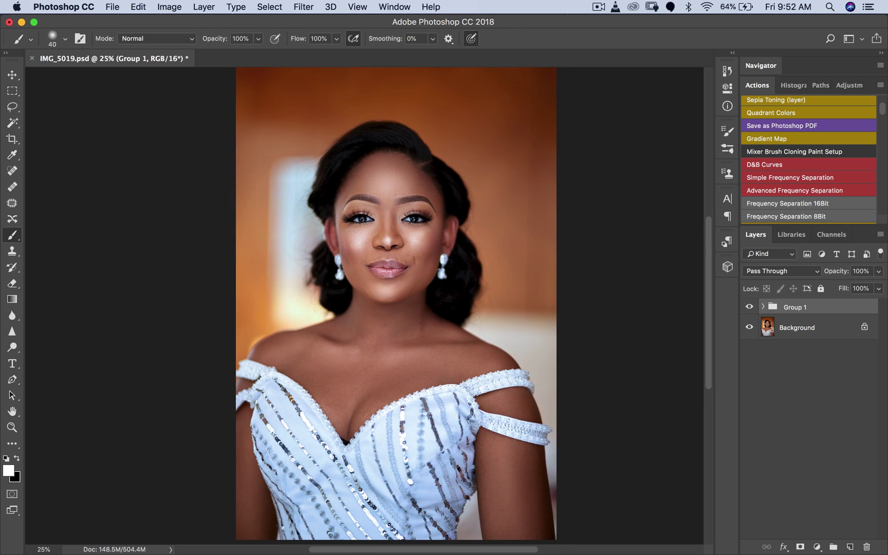
key("super+comma")
key("super+comma")
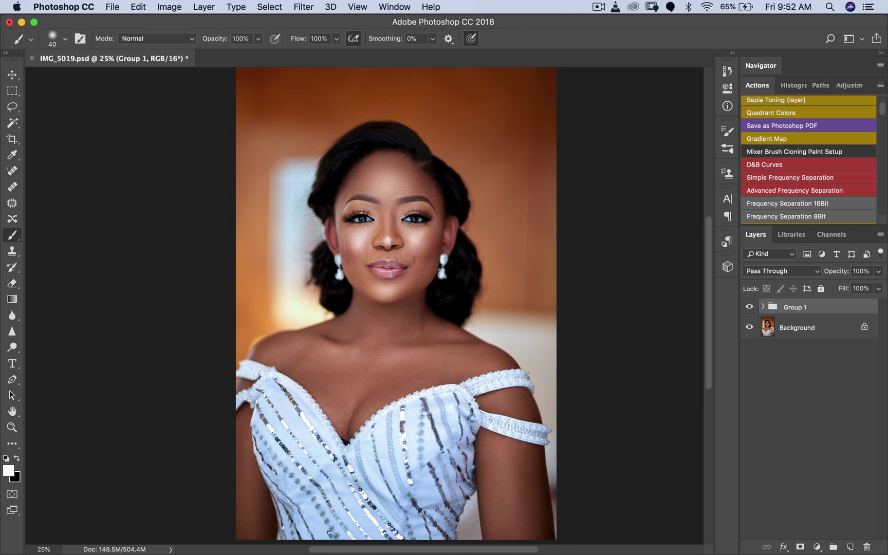